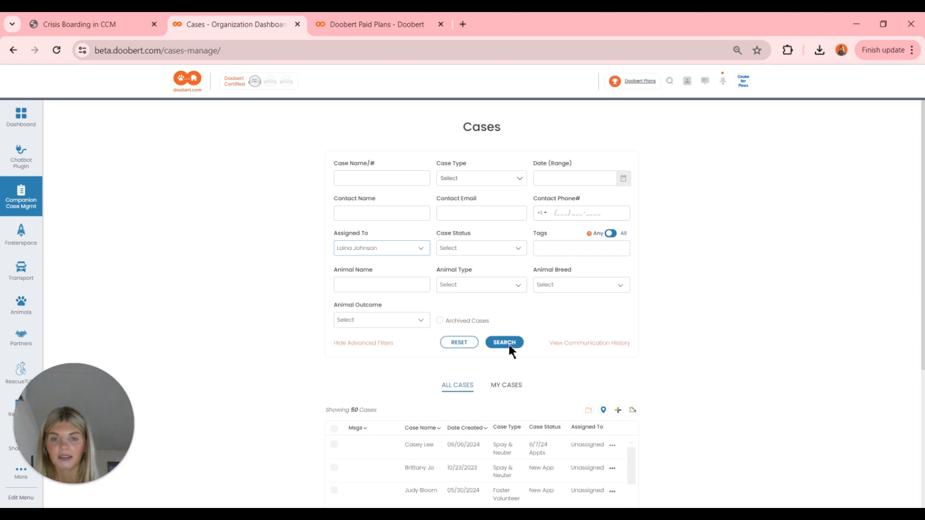
# Search the cases by the selected assignee and look over the matching case list.
pyautogui.click(503, 342)
pyautogui.scroll(-3, 698, 309)
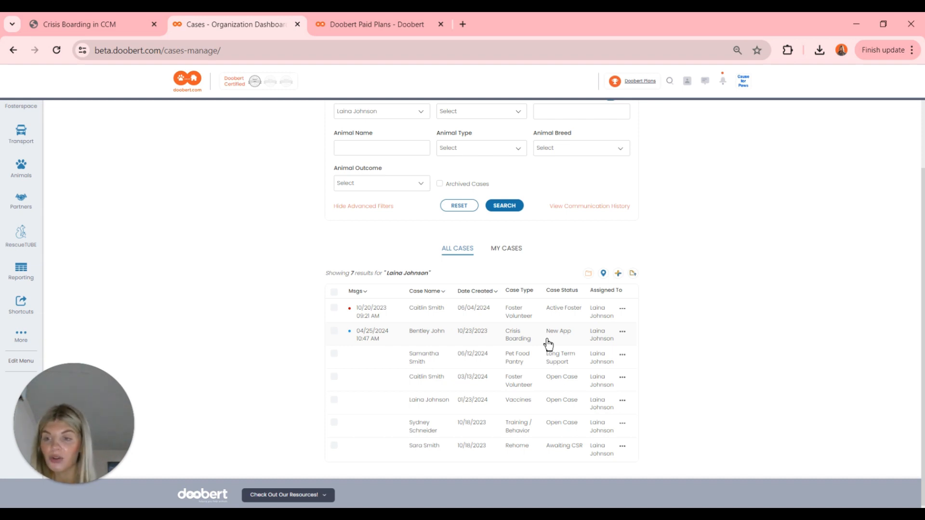
# Open a new case form and look through the available case statuses.
pyautogui.click(620, 274)
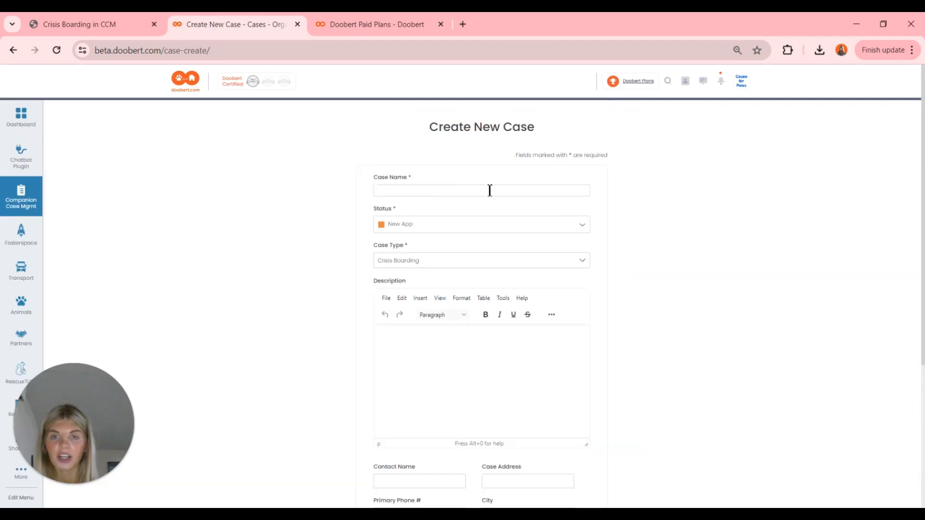
pyautogui.click(397, 223)
pyautogui.scroll(5, 406, 258)
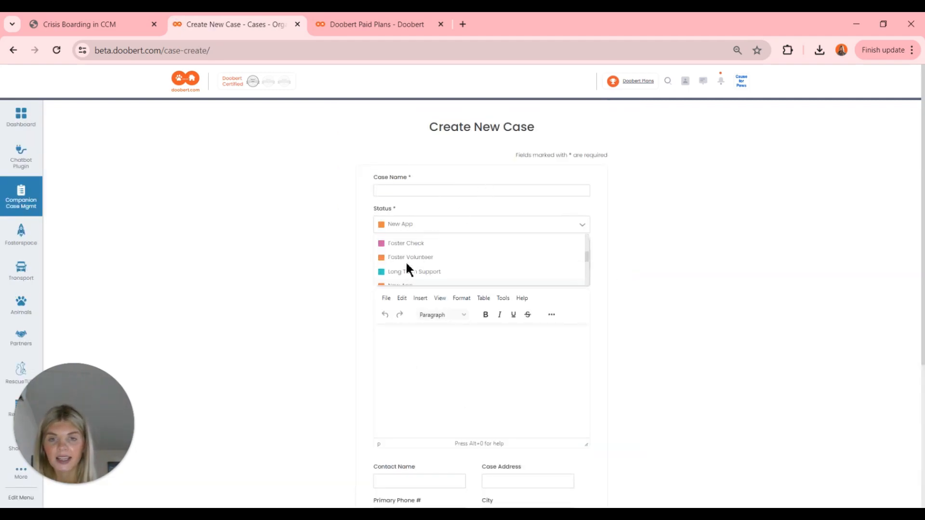
pyautogui.scroll(2, 406, 263)
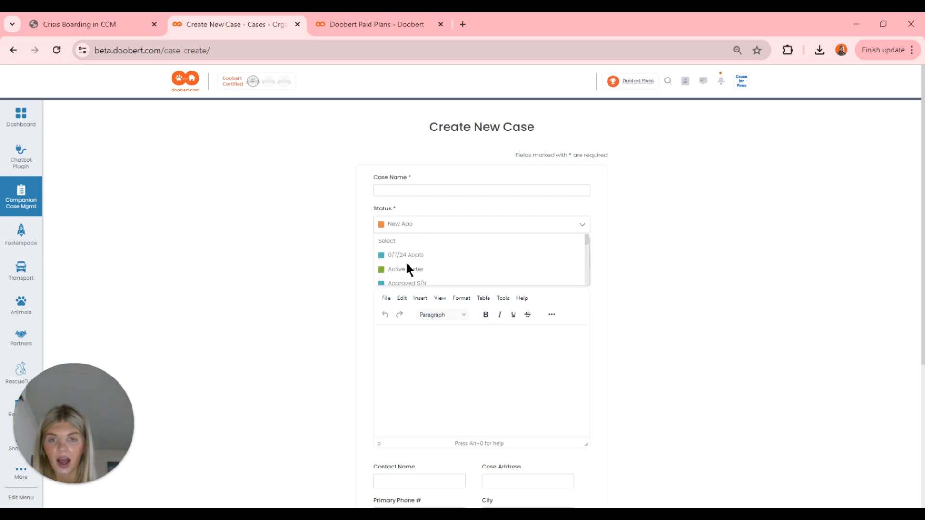
pyautogui.scroll(-7, 407, 269)
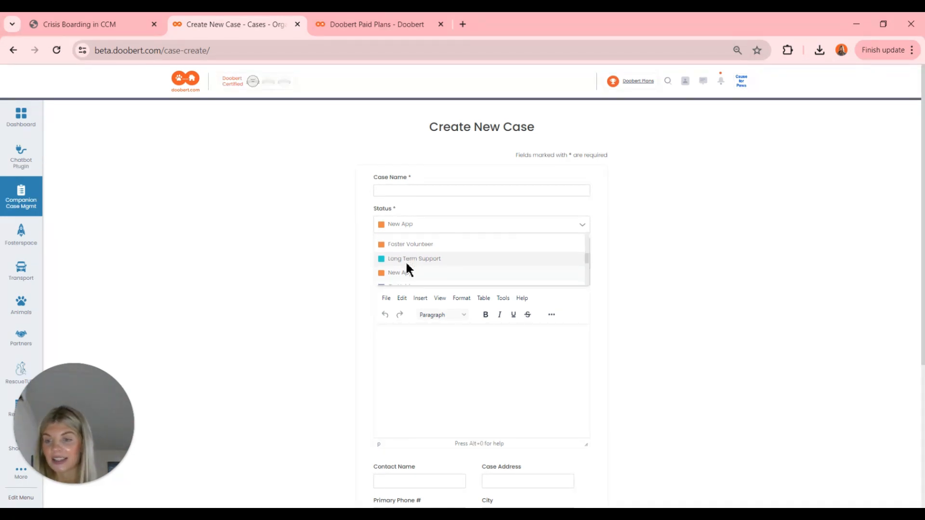
pyautogui.scroll(-1, 407, 269)
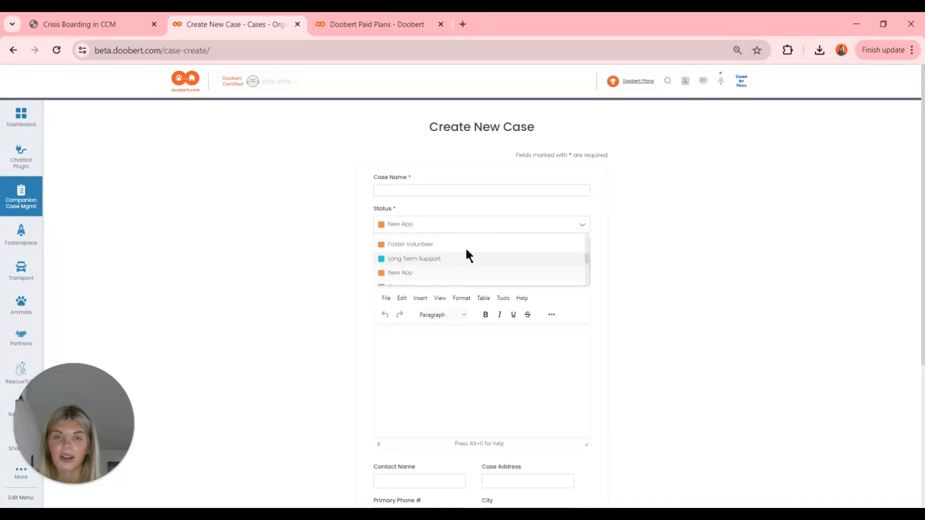
pyautogui.click(441, 221)
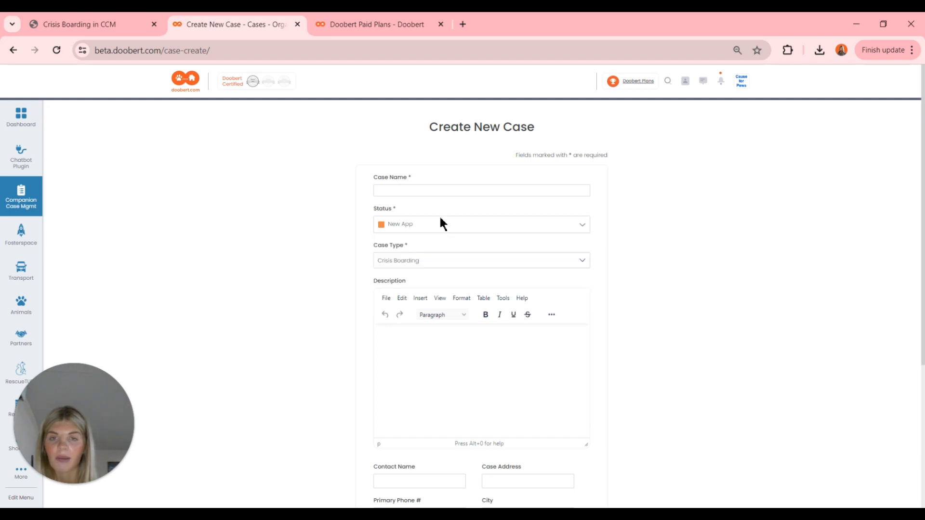
# Look through the new case's type options and contact fields, and cancel the case creation.
pyautogui.click(461, 263)
pyautogui.click(460, 264)
pyautogui.click(460, 263)
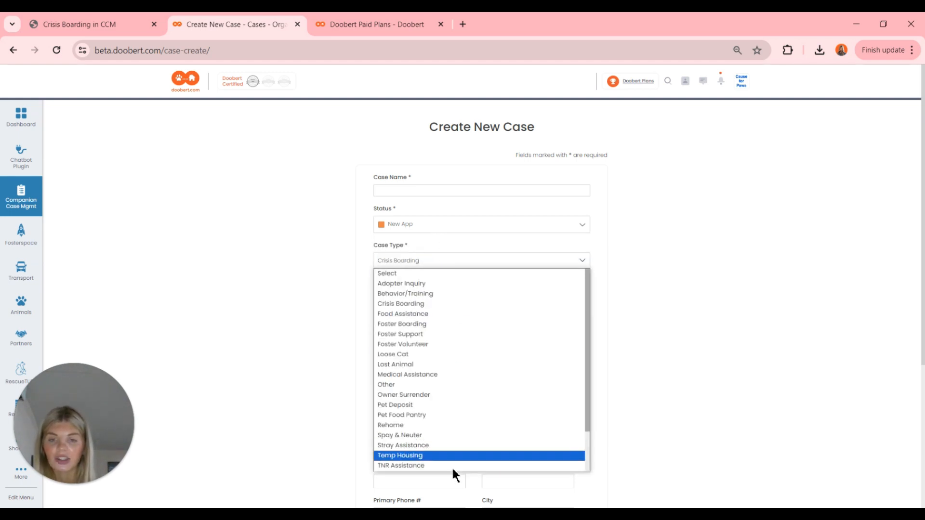
pyautogui.click(434, 255)
pyautogui.scroll(-3, 543, 252)
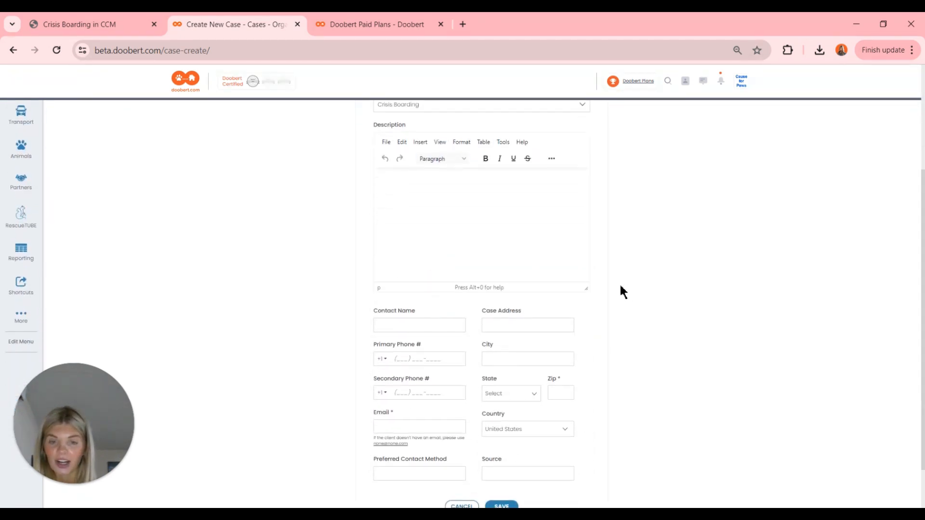
pyautogui.scroll(-1, 616, 294)
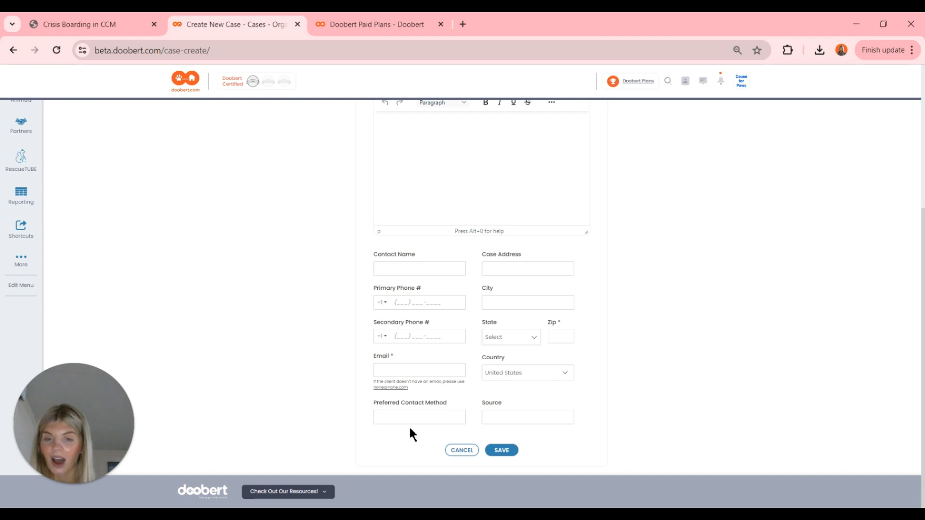
pyautogui.click(462, 451)
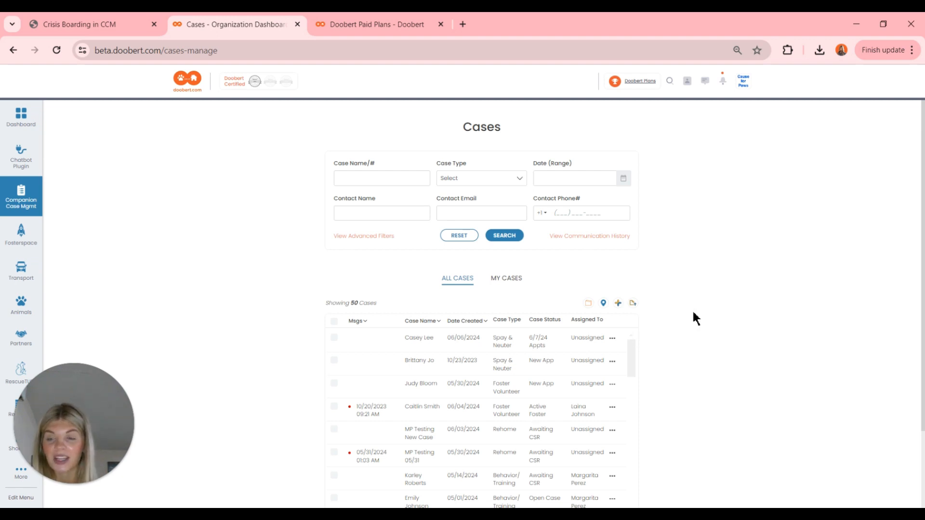
# Filter the cases by the same staff assignee using the advanced filters and open the Crisis Boarding case with New App status.
pyautogui.click(378, 236)
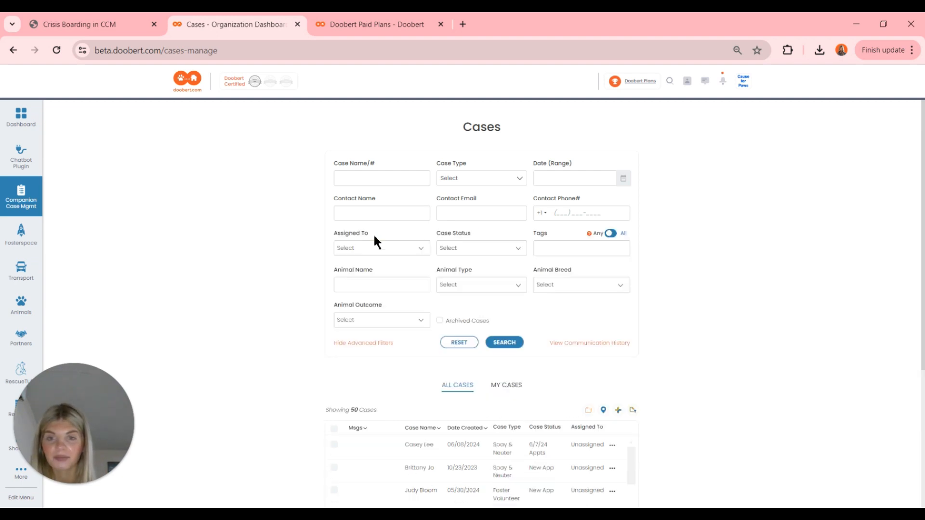
pyautogui.click(376, 248)
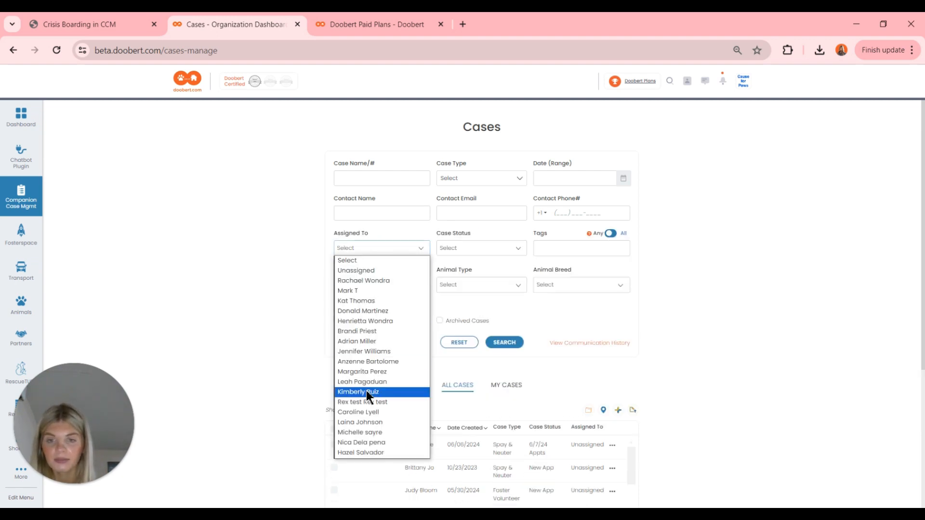
pyautogui.click(367, 422)
pyautogui.click(514, 342)
pyautogui.scroll(-3, 667, 325)
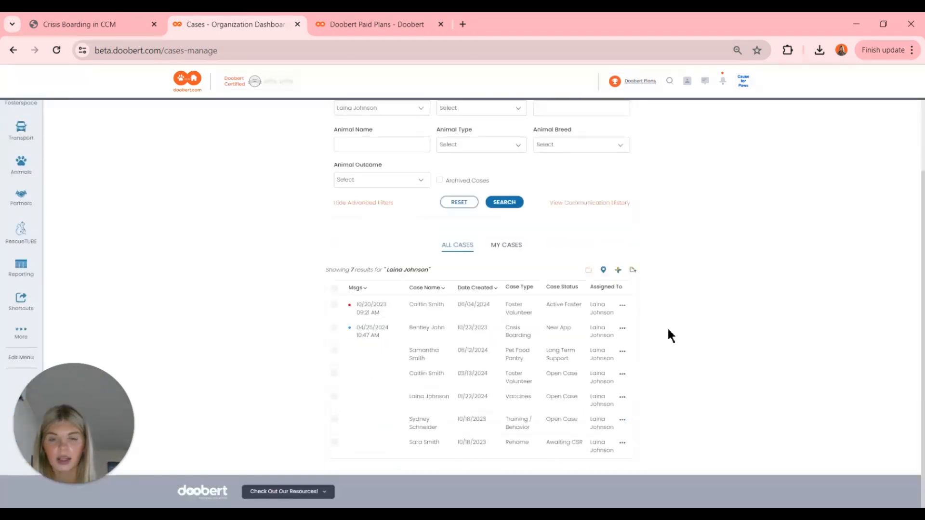
pyautogui.click(551, 336)
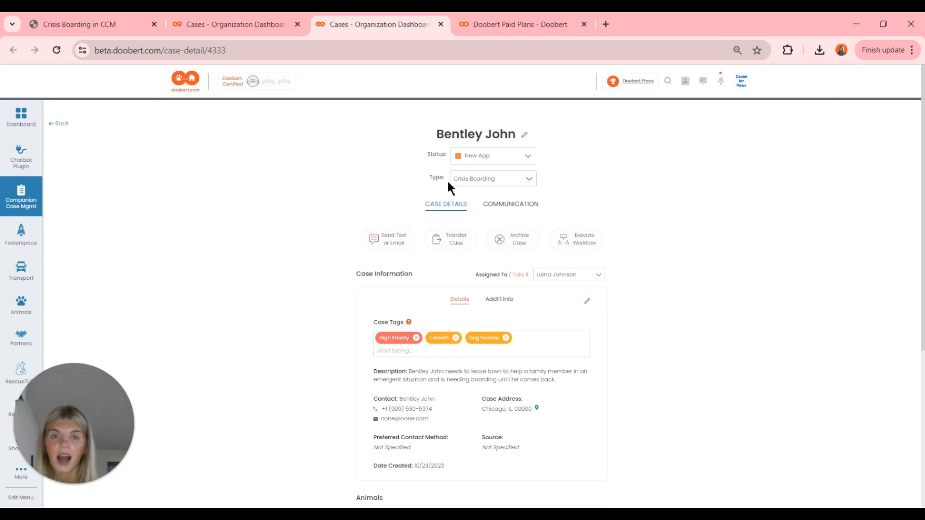
# Review the Crisis Boarding case's type, case tags, description and contact details.
pyautogui.click(524, 186)
pyautogui.click(524, 186)
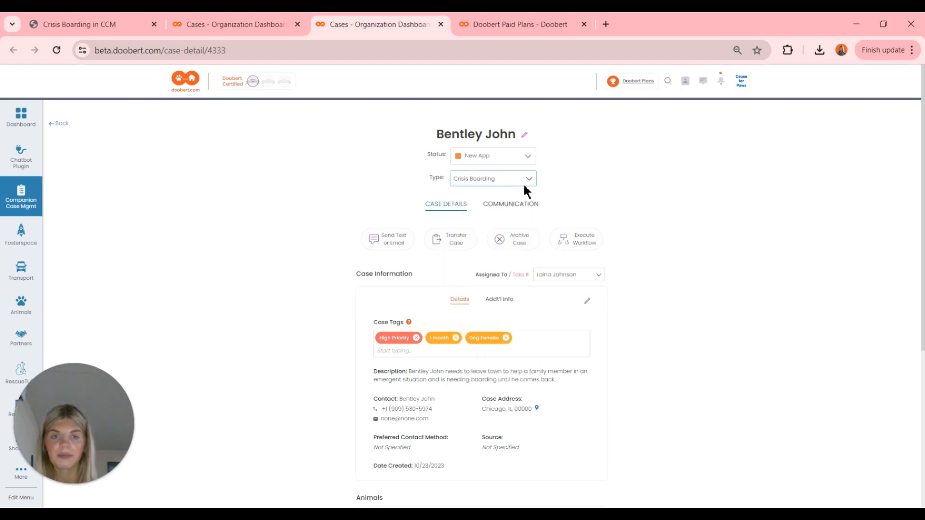
pyautogui.scroll(-1, 524, 188)
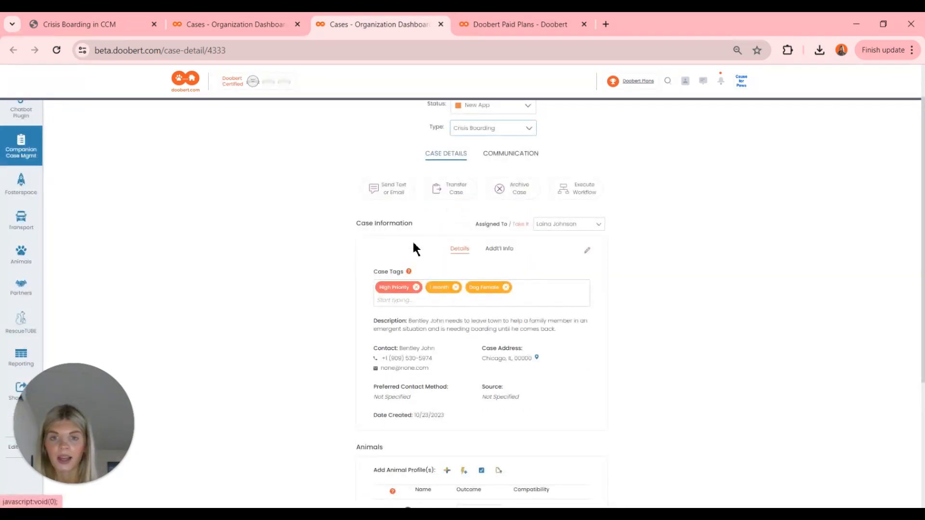
pyautogui.scroll(-1, 383, 272)
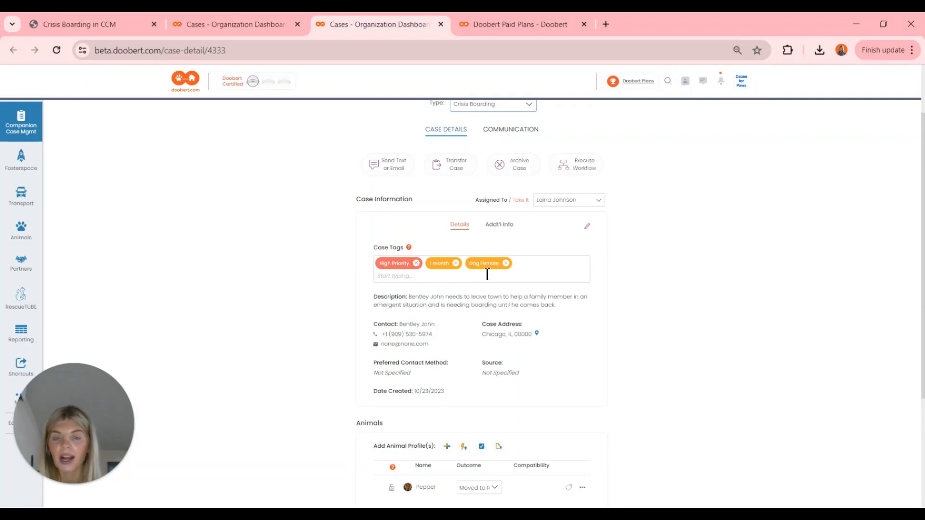
pyautogui.scroll(1, 487, 275)
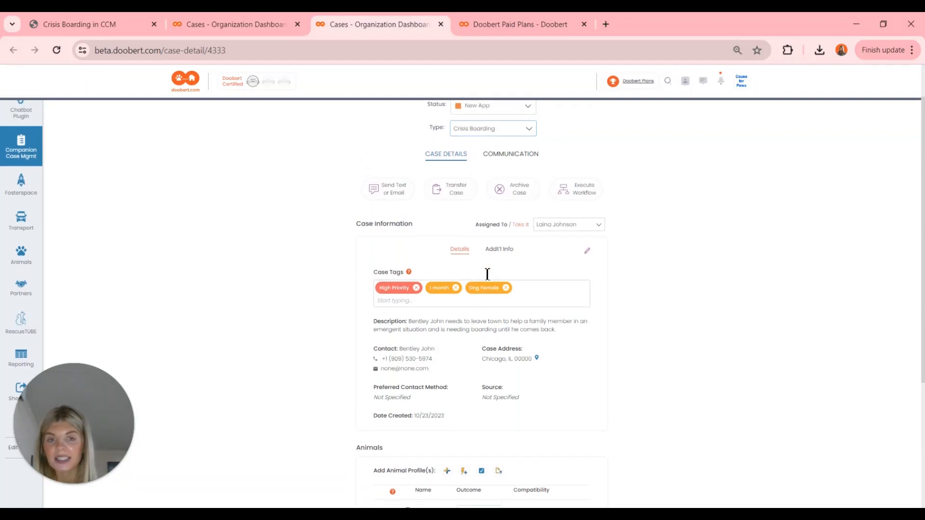
pyautogui.scroll(1, 602, 275)
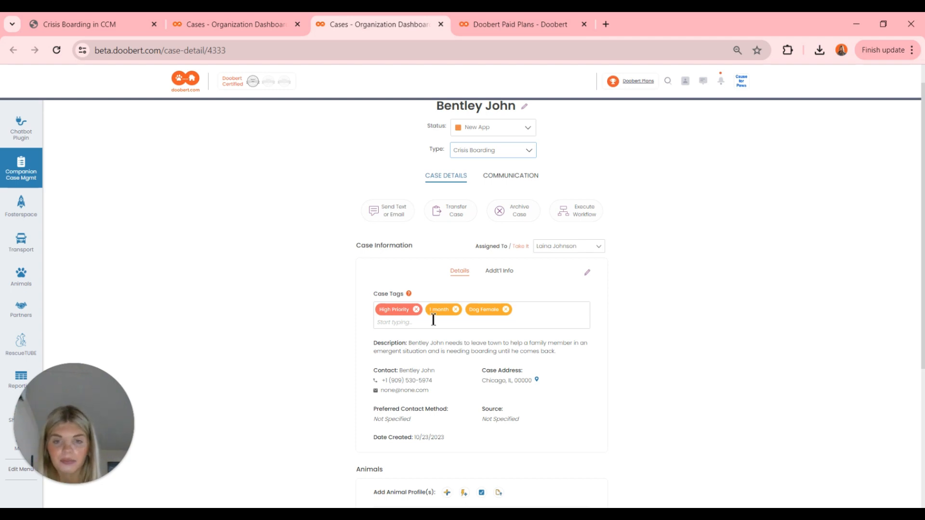
# Create a teal case tag called "Medium Priority" and add it to the case.
pyautogui.click(398, 325)
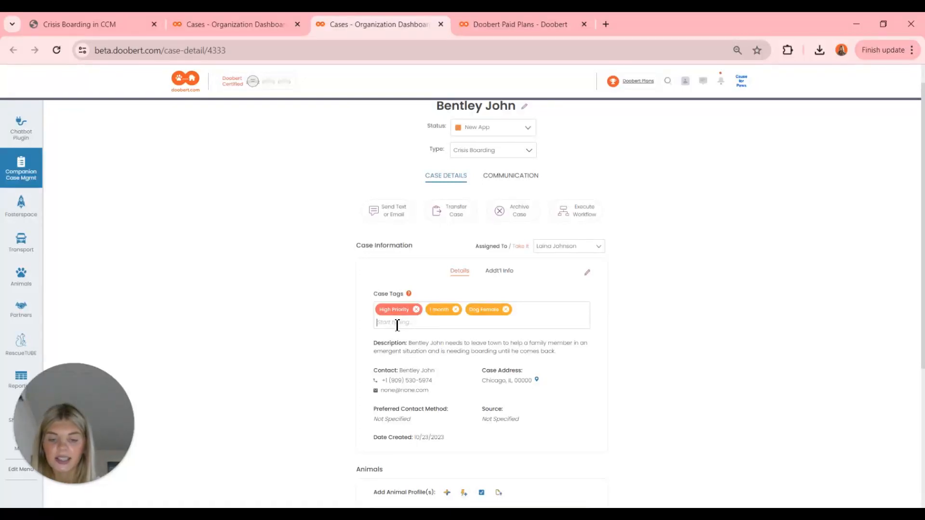
pyautogui.write('Medium')
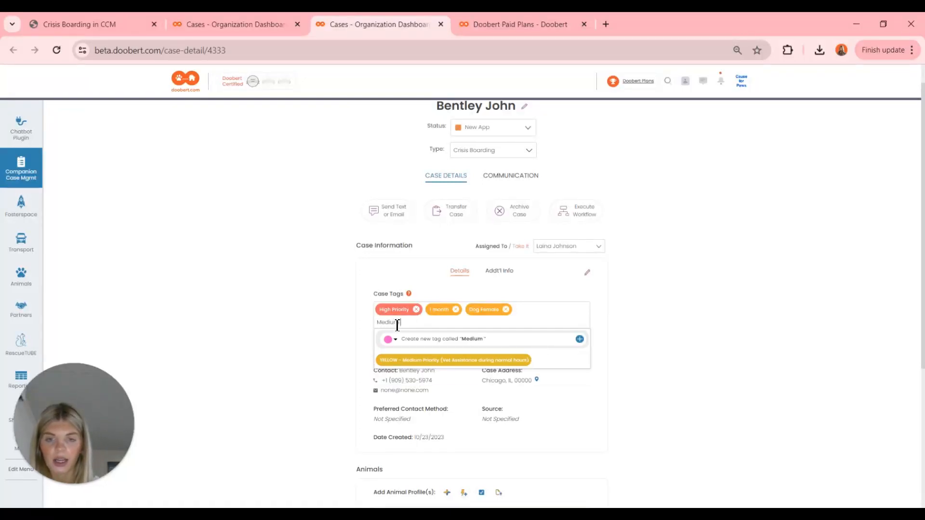
pyautogui.write(' Pr')
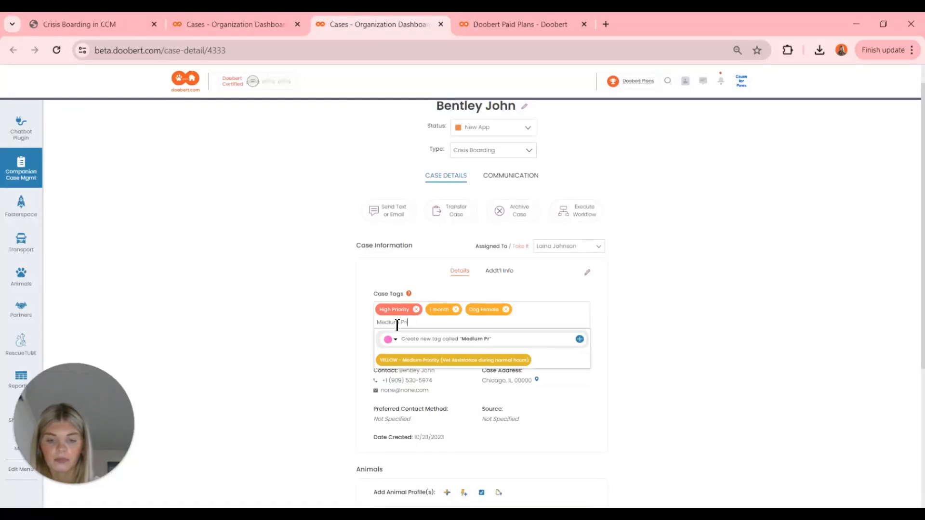
pyautogui.write('iority')
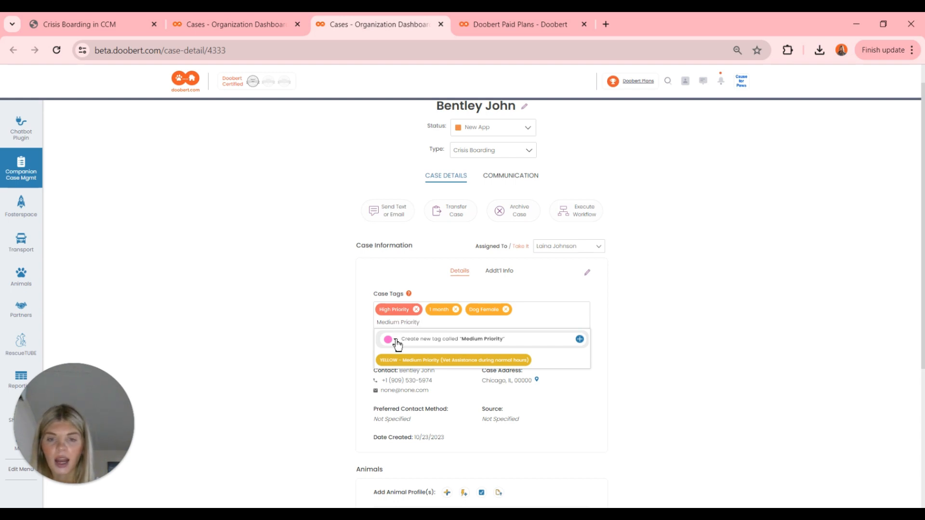
pyautogui.click(395, 340)
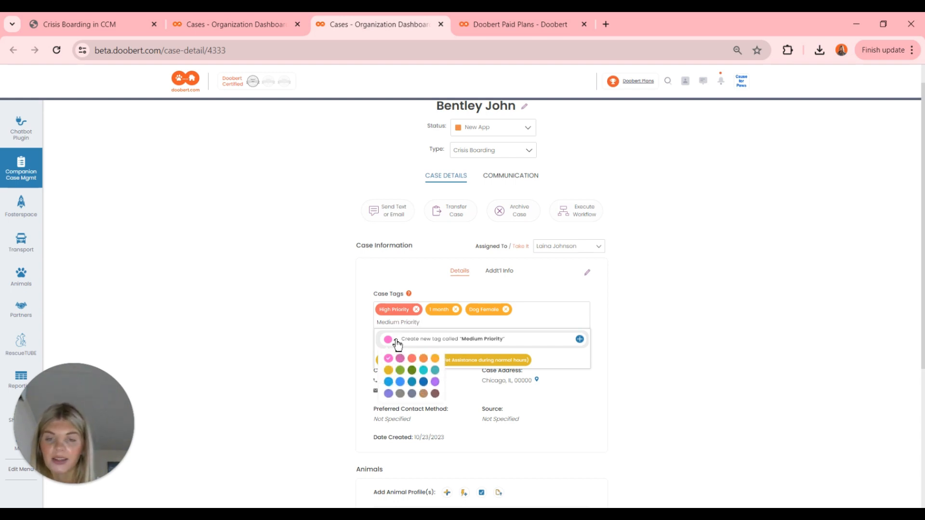
pyautogui.click(435, 371)
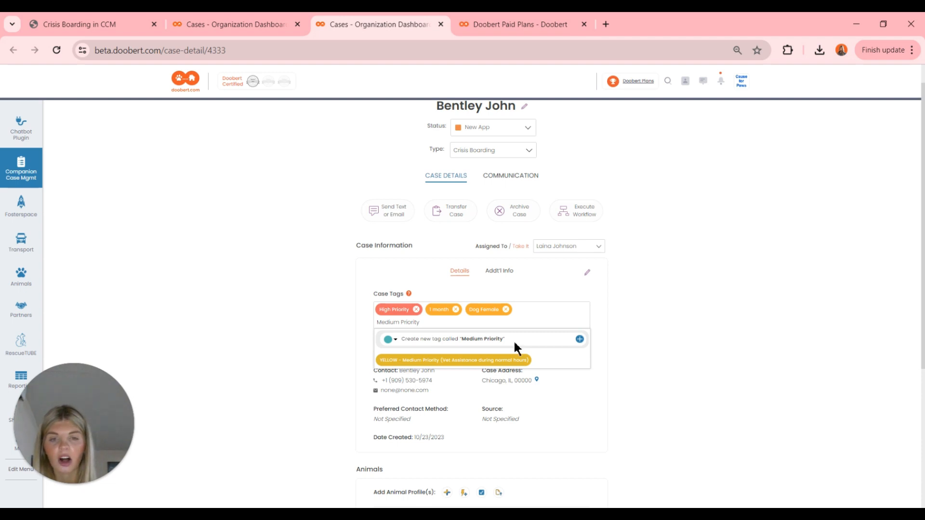
pyautogui.click(579, 340)
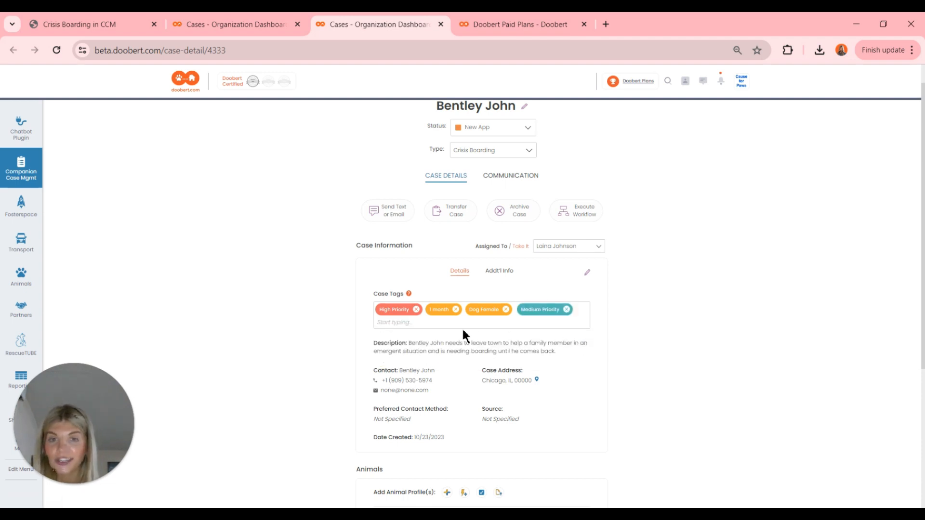
# Remove the Medium Priority tag and reapply it from the existing tags matching "med".
pyautogui.click(567, 310)
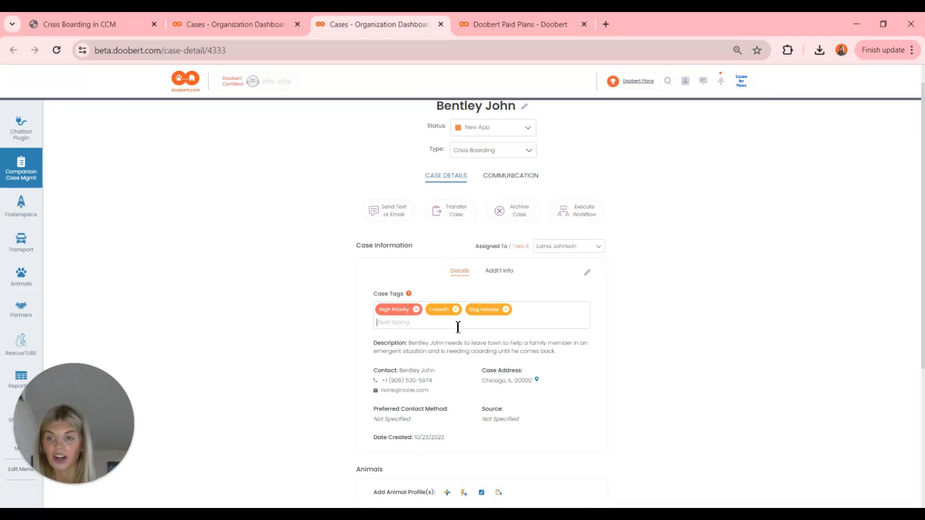
pyautogui.write('med')
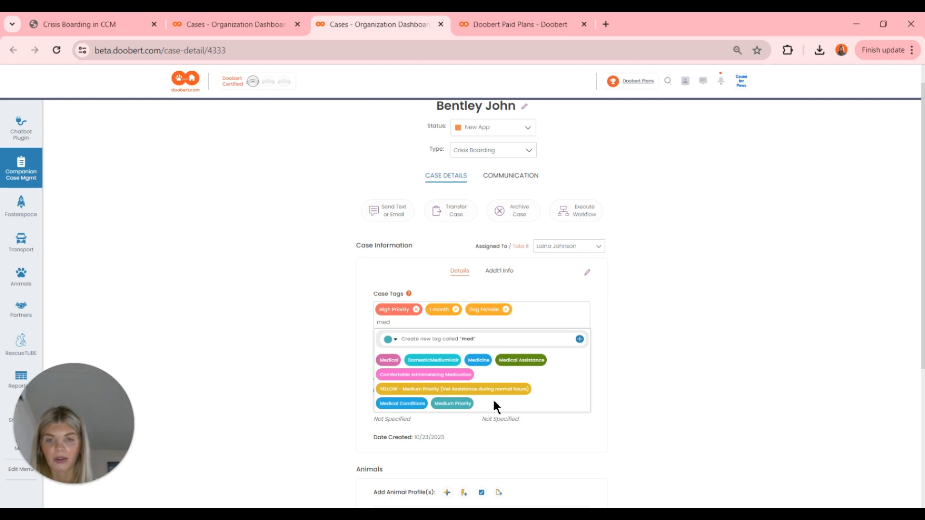
pyautogui.click(460, 404)
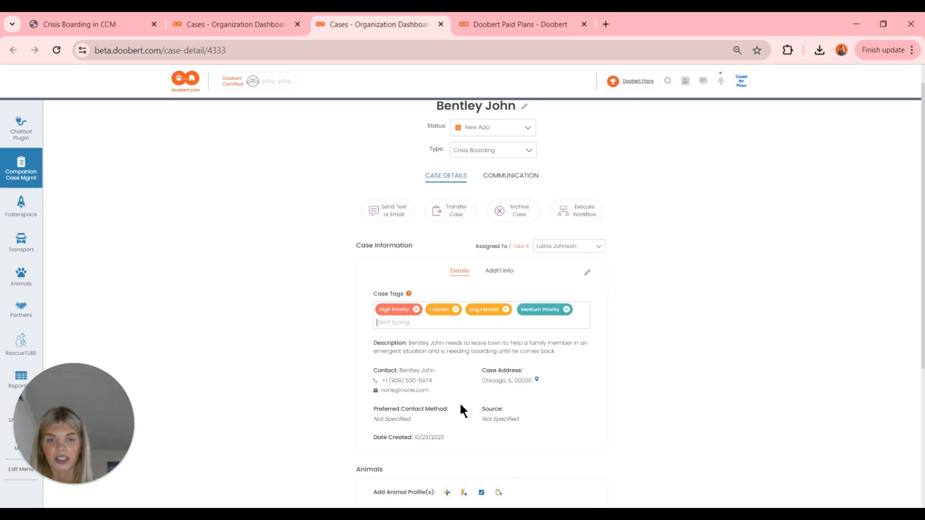
# Remove the Medium Priority tag from the case and open the case information for editing.
pyautogui.click(567, 309)
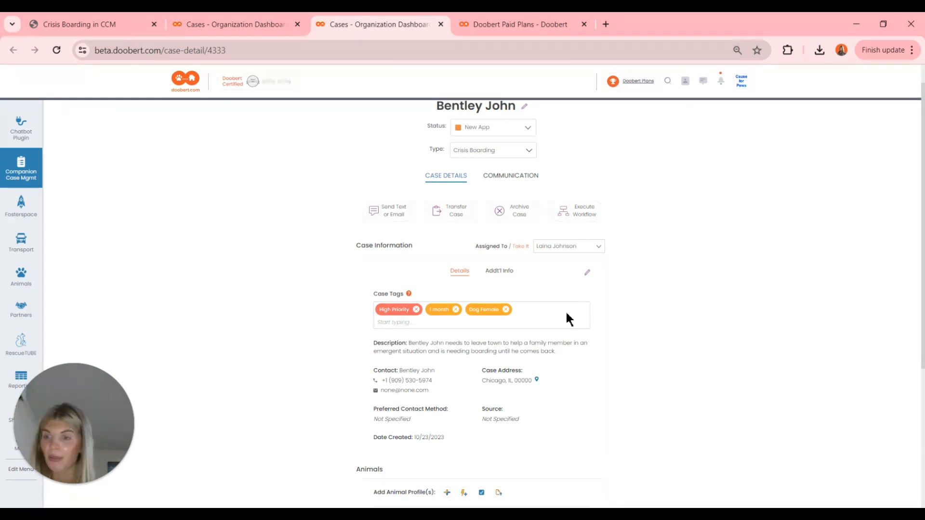
pyautogui.scroll(-1, 568, 313)
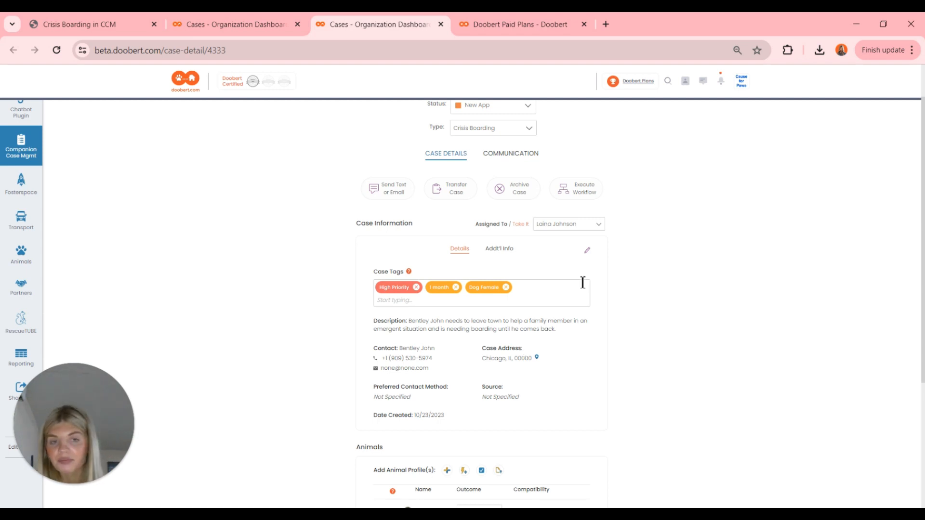
pyautogui.click(588, 250)
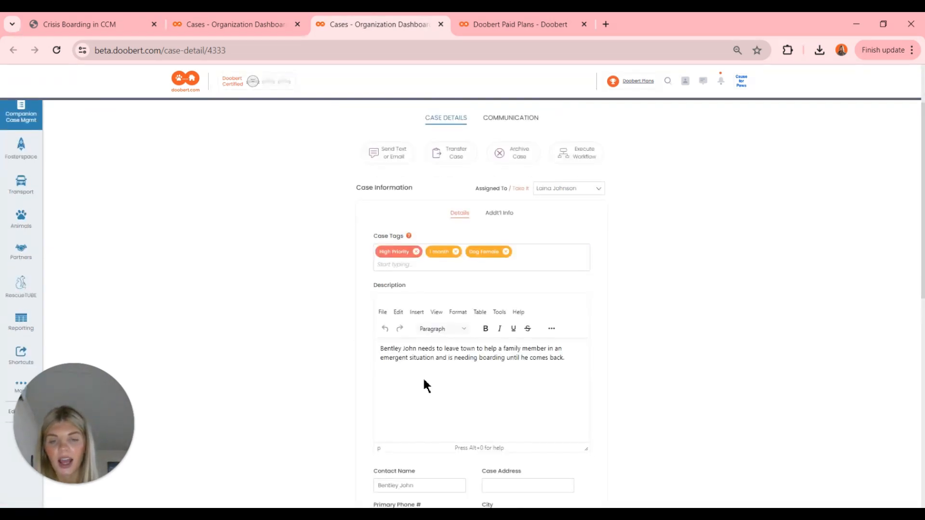
# Examine the editable case description and the contact, address and date fields.
pyautogui.click(573, 354)
pyautogui.click(573, 359)
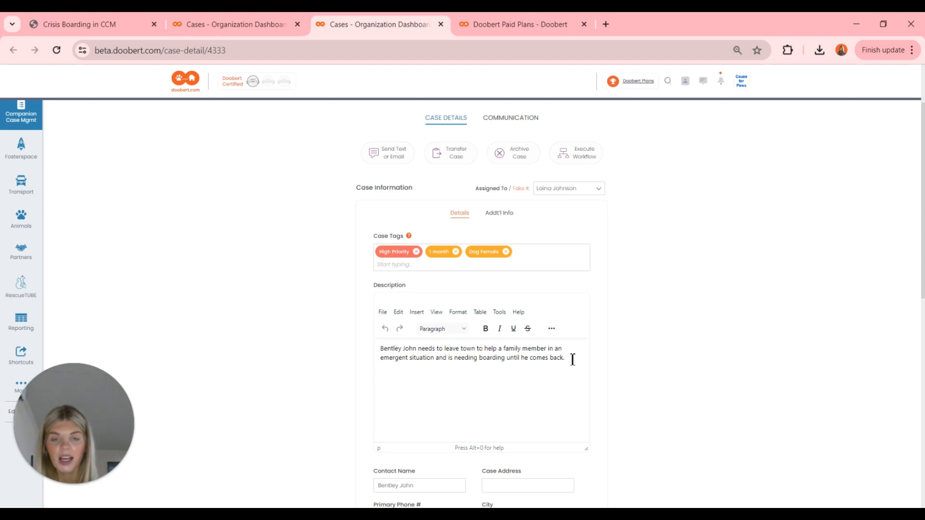
pyautogui.scroll(-4, 572, 359)
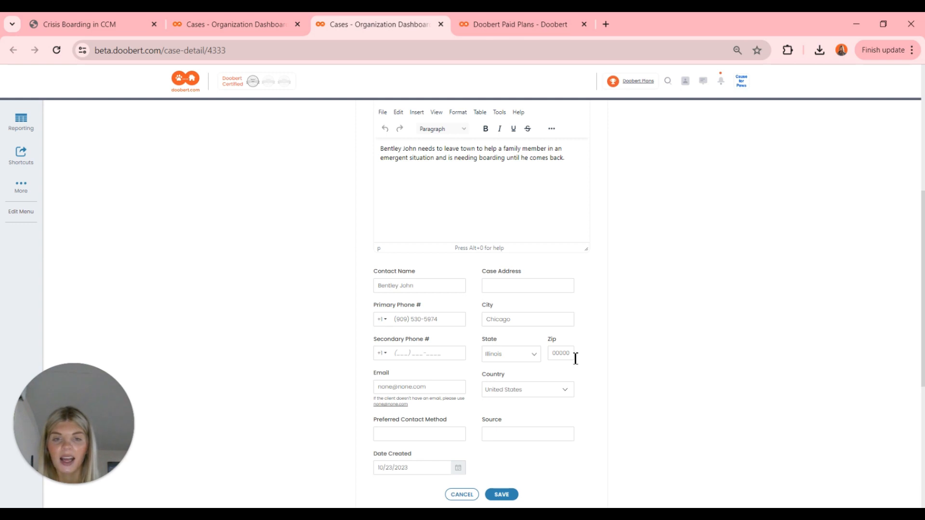
# Save the case information form.
pyautogui.scroll(-3, 550, 291)
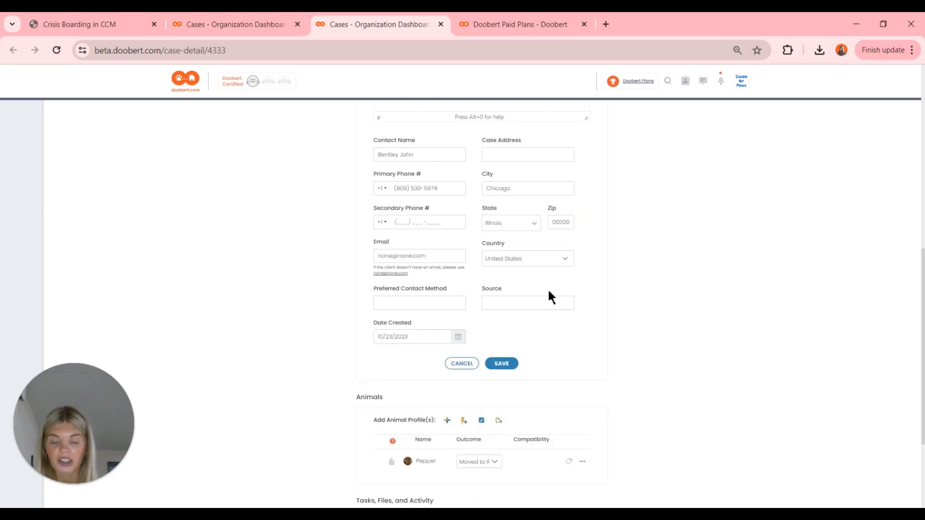
pyautogui.click(507, 364)
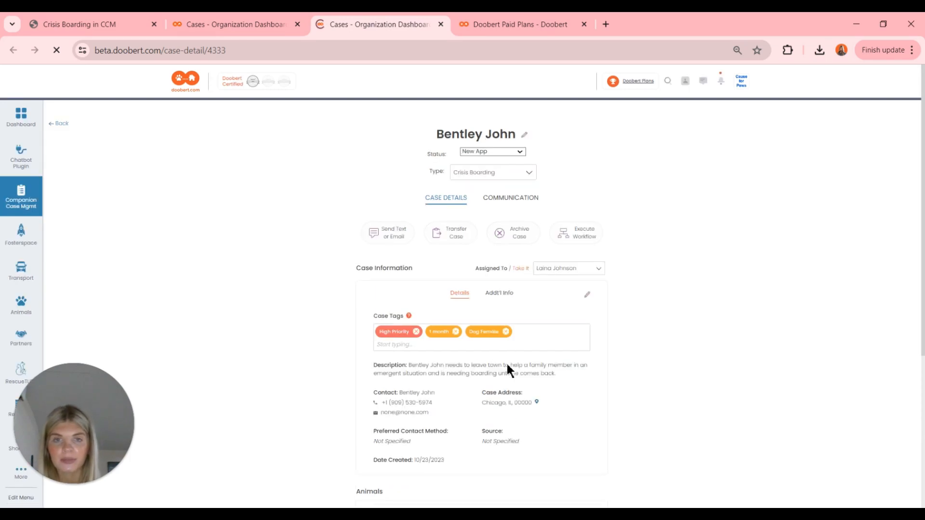
# View the form for adding a new animal profile to the case and close it without creating one.
pyautogui.scroll(-4, 507, 364)
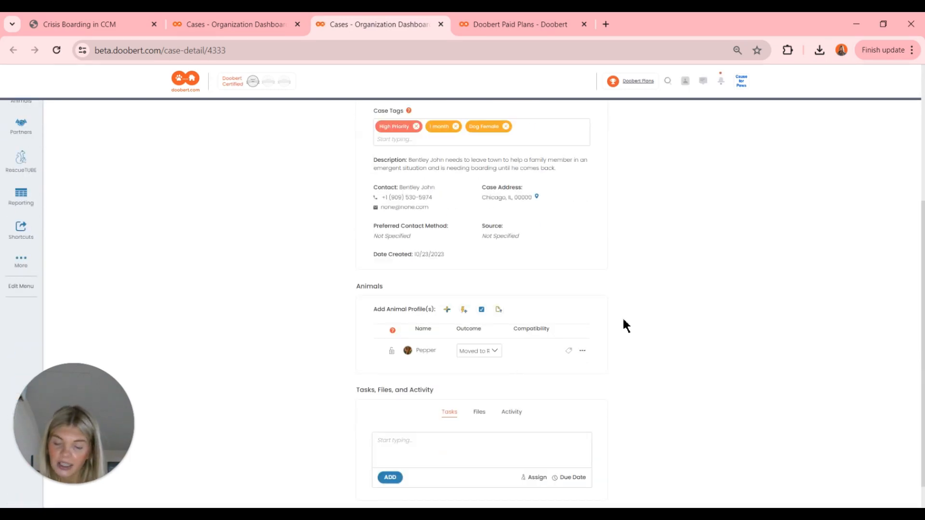
pyautogui.click(447, 310)
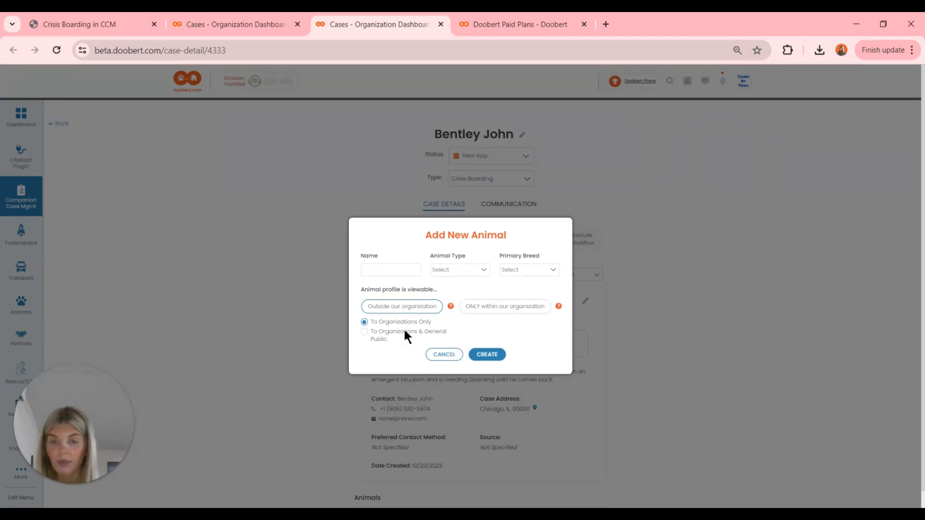
pyautogui.click(443, 355)
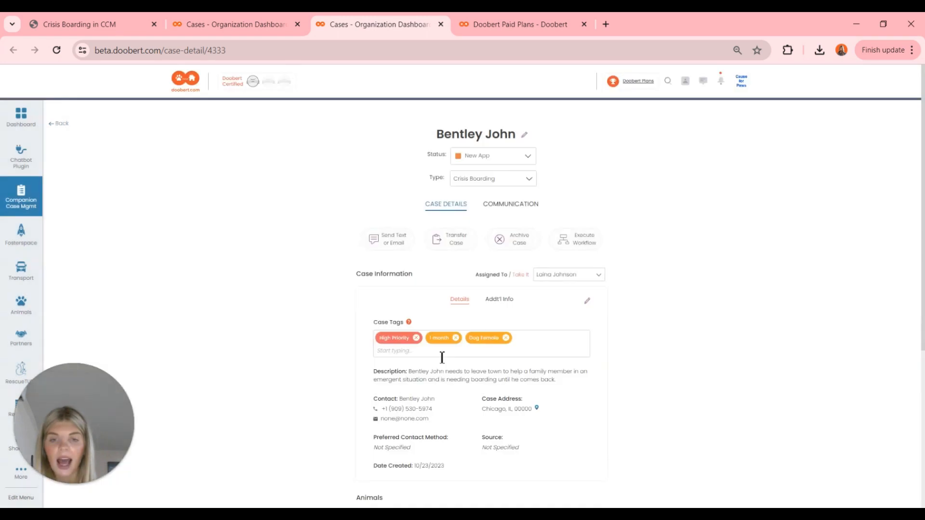
# Review the outcome options for Pepper in the case's animals list, keeping Moved to Rescue/Shelter selected.
pyautogui.scroll(-3, 460, 306)
pyautogui.scroll(-1, 461, 306)
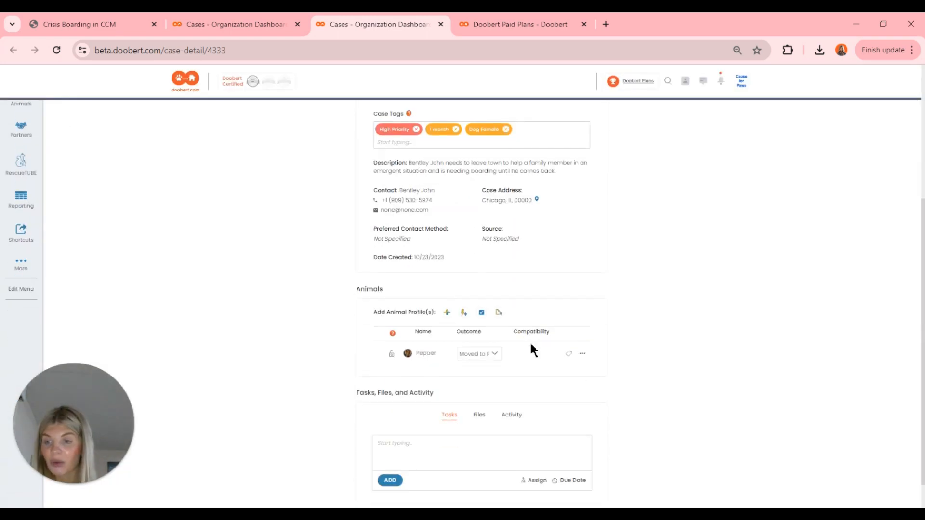
pyautogui.scroll(1, 530, 341)
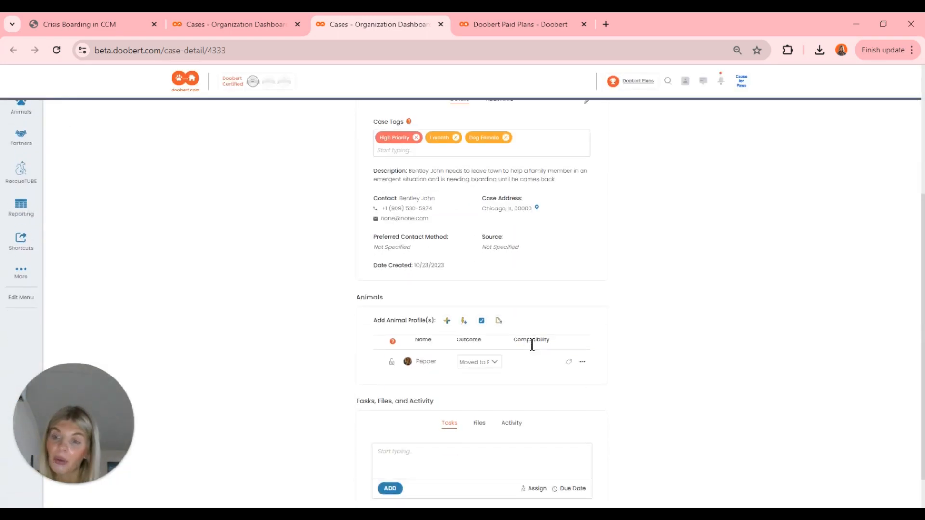
pyautogui.click(489, 360)
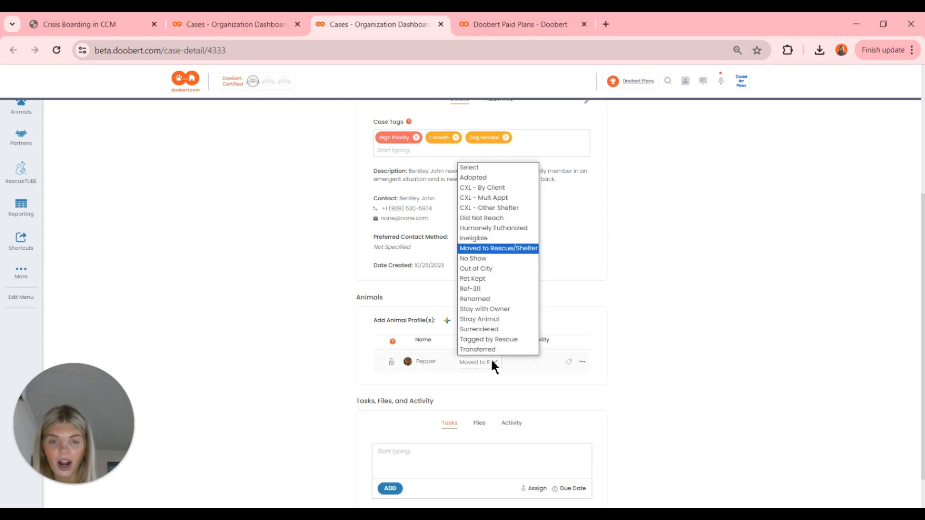
pyautogui.click(489, 249)
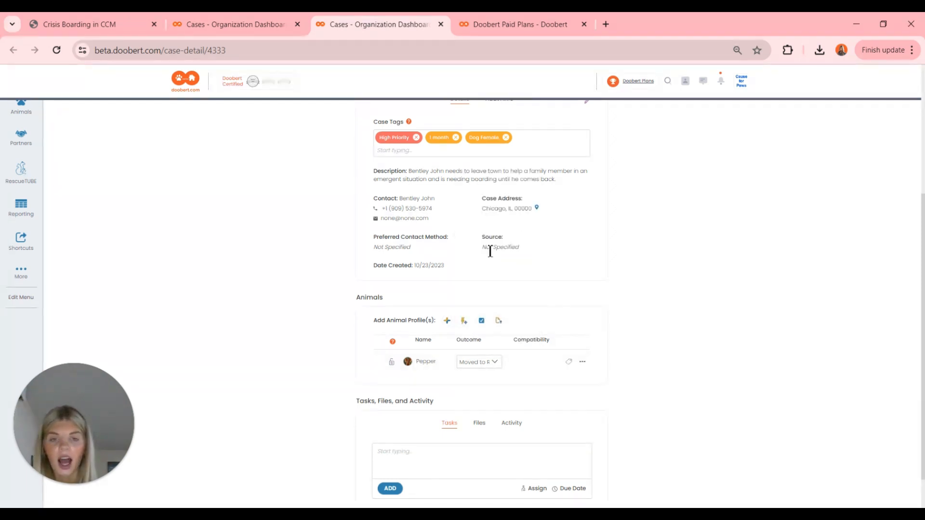
pyautogui.click(489, 362)
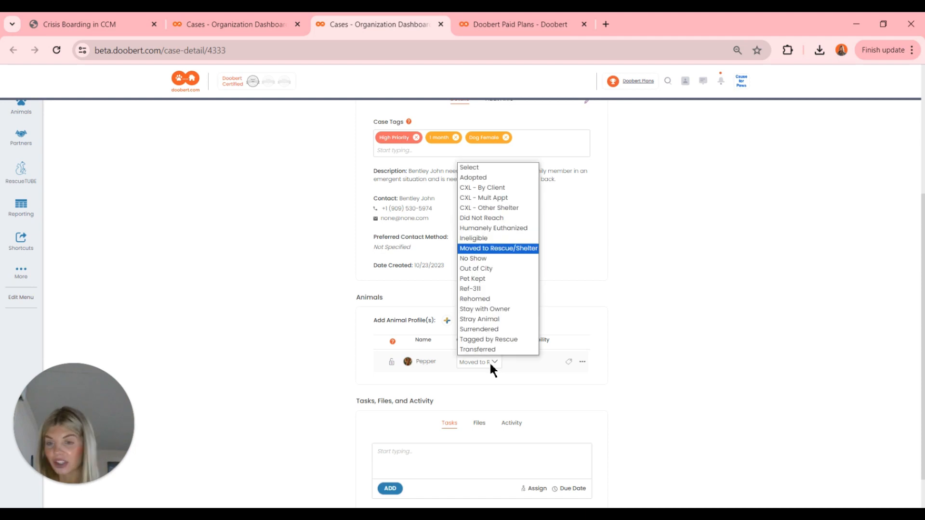
pyautogui.click(489, 361)
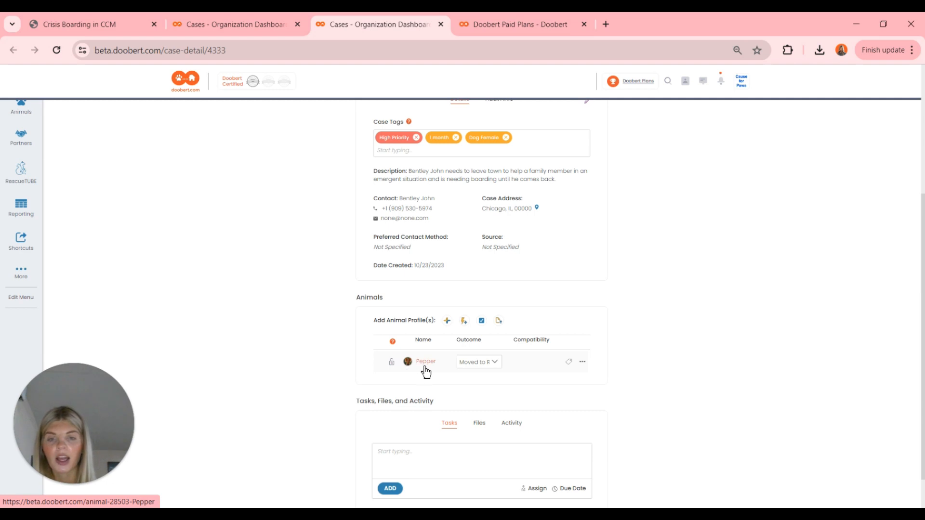
# Make Pepper's animal profile viewable ONLY within our organization and save the privacy setting.
pyautogui.click(395, 365)
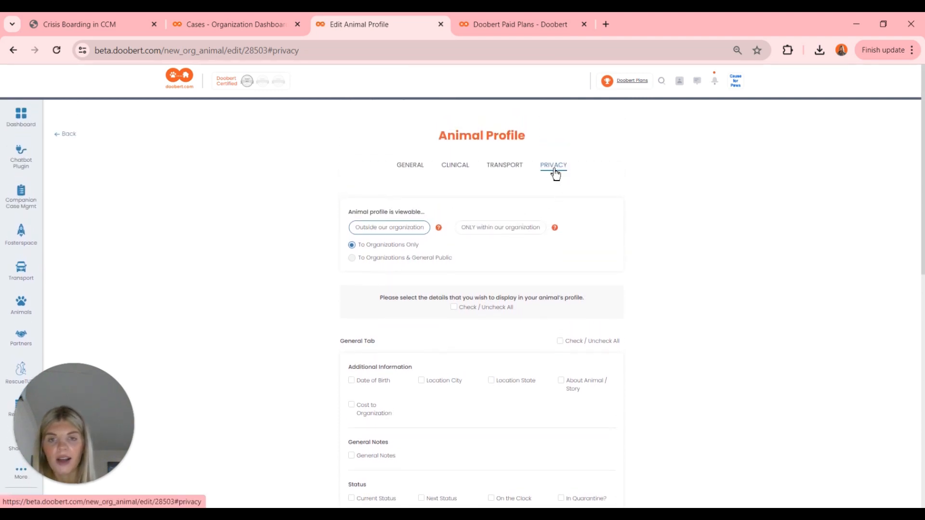
pyautogui.click(499, 230)
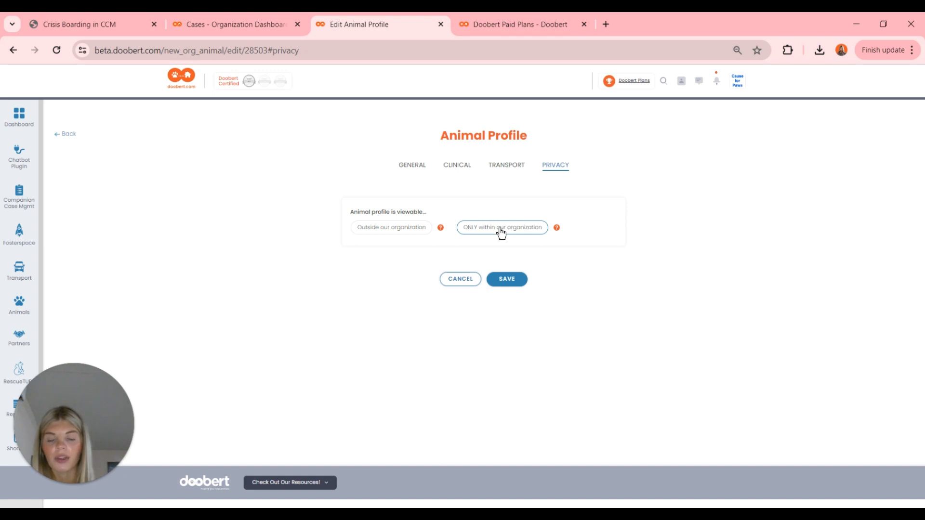
pyautogui.click(513, 281)
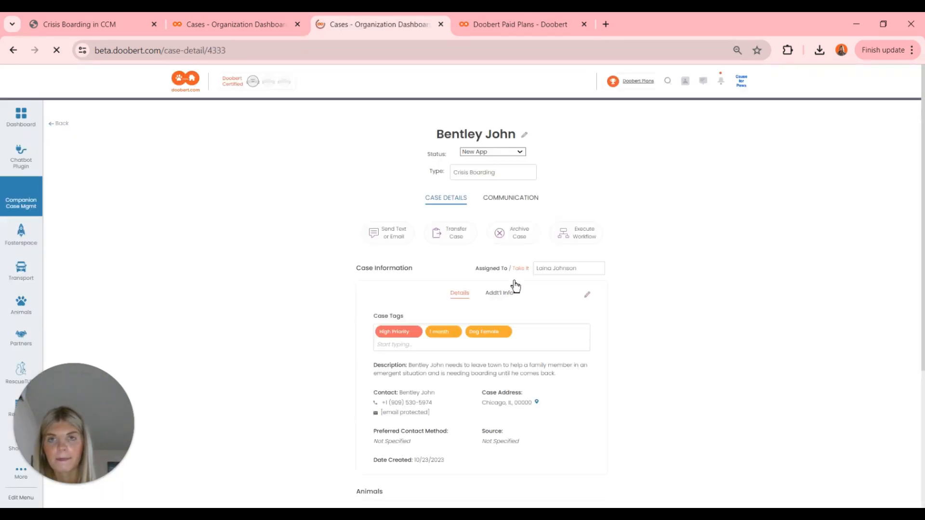
# Open Pepper's animal profile for editing from the case's animals list.
pyautogui.scroll(-4, 647, 342)
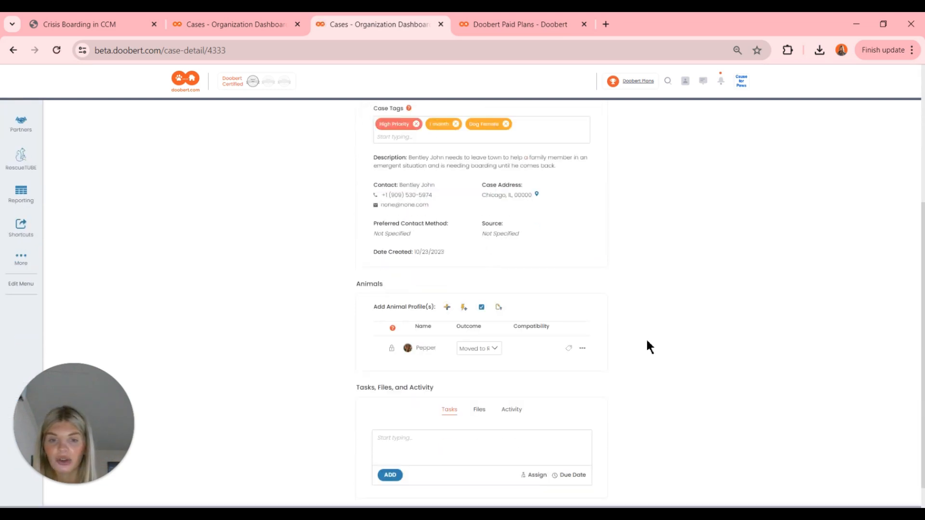
pyautogui.click(583, 350)
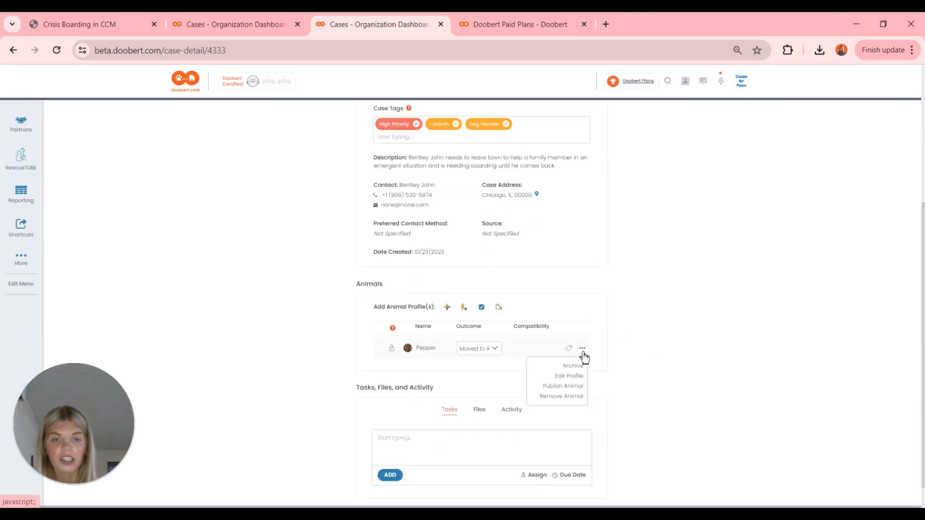
pyautogui.click(576, 376)
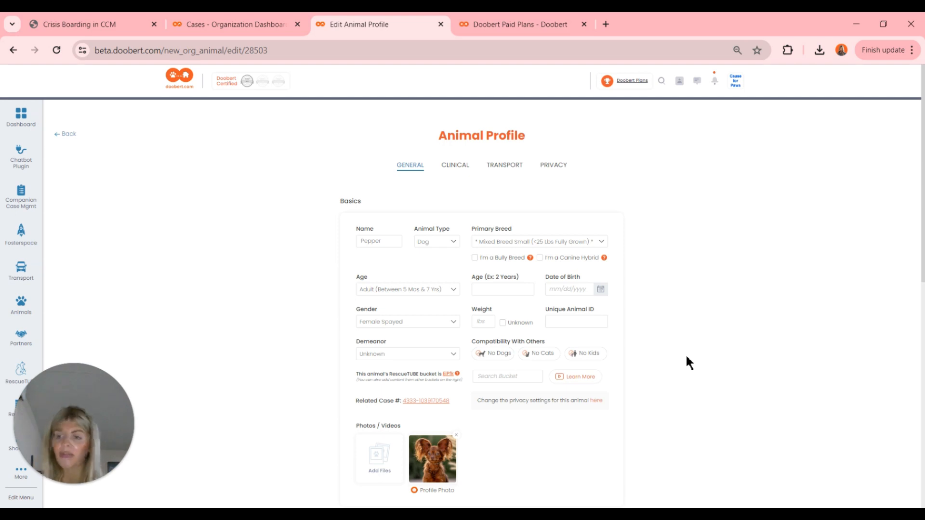
# Add the existing Allergies tag to Pepper's general tags.
pyautogui.scroll(-3, 687, 357)
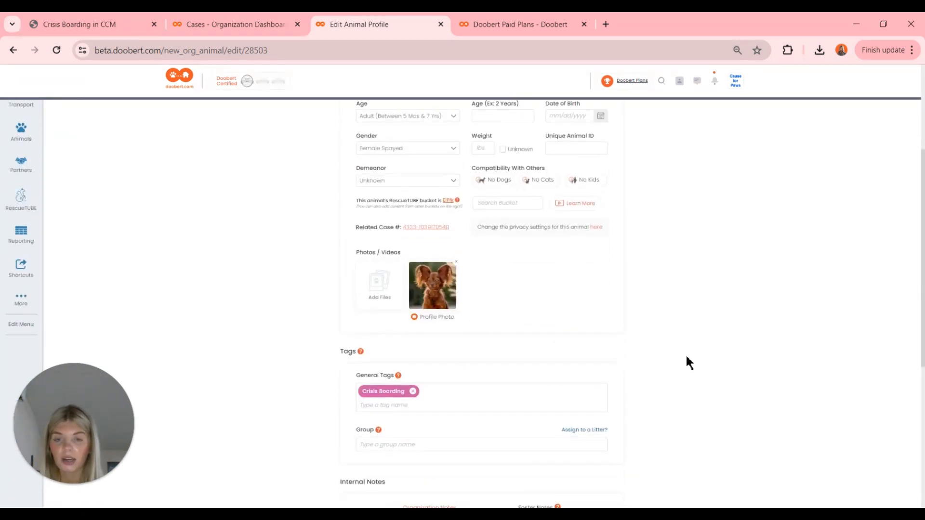
pyautogui.scroll(-1, 524, 296)
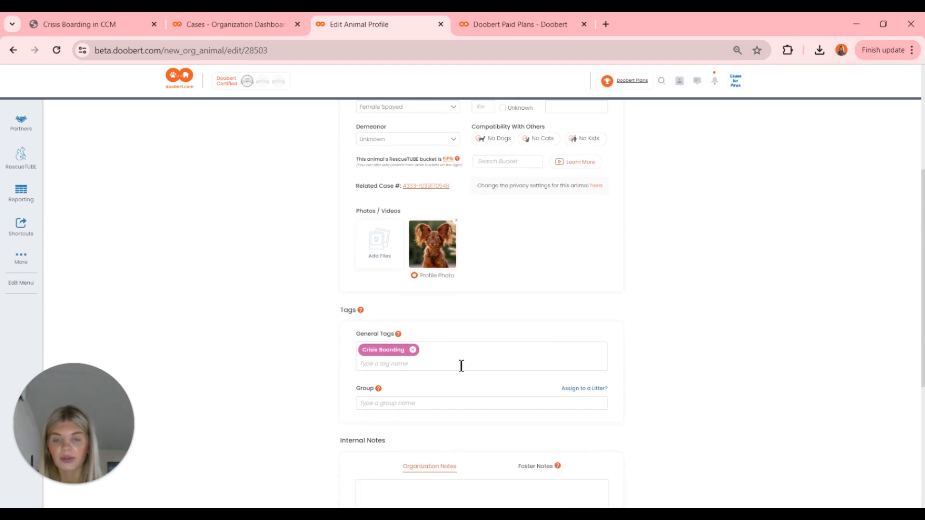
pyautogui.click(389, 368)
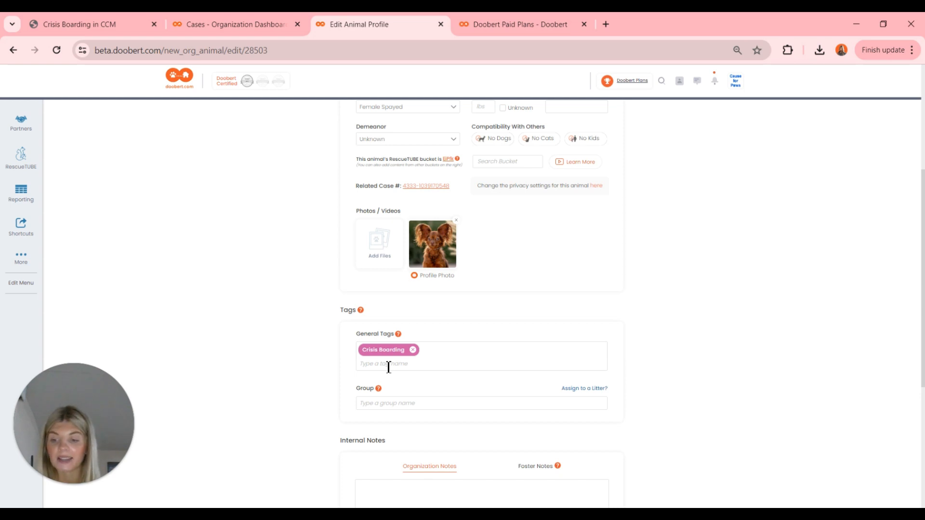
pyautogui.write('Aller')
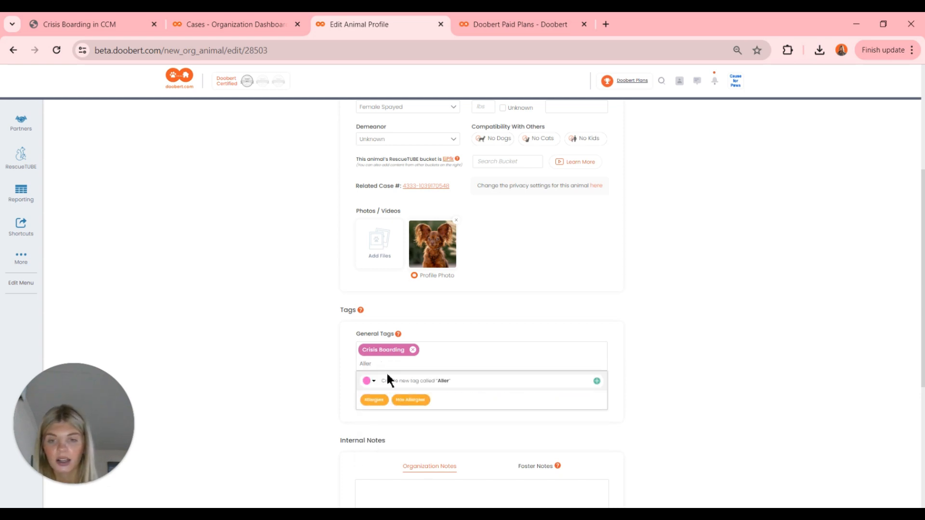
pyautogui.click(375, 399)
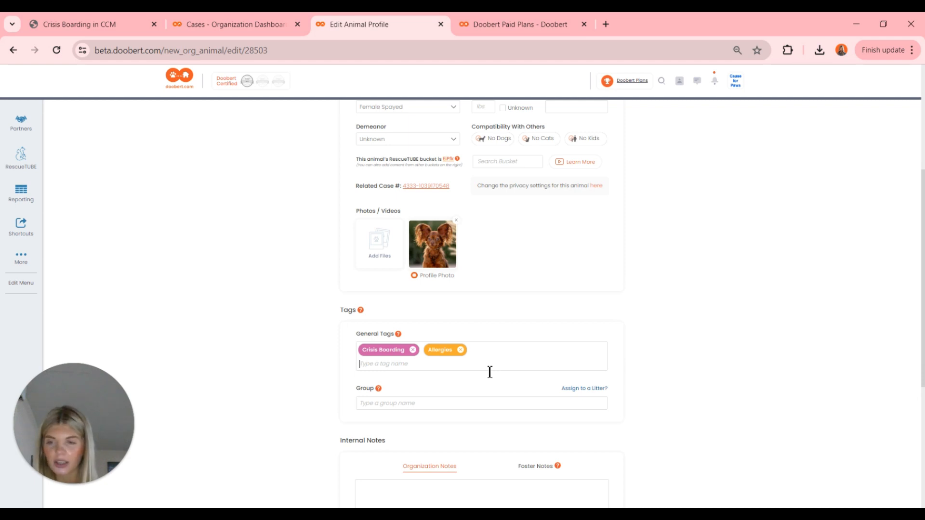
pyautogui.scroll(-1, 490, 372)
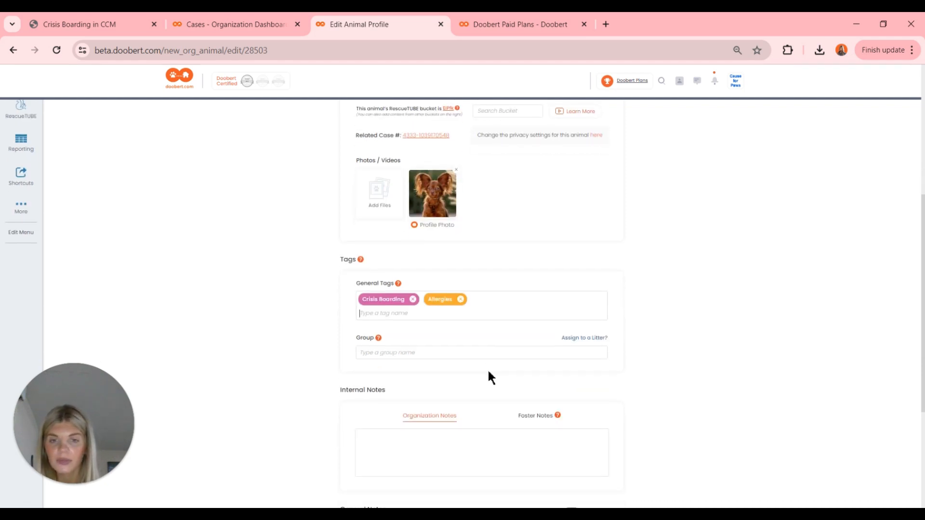
pyautogui.scroll(-1, 488, 368)
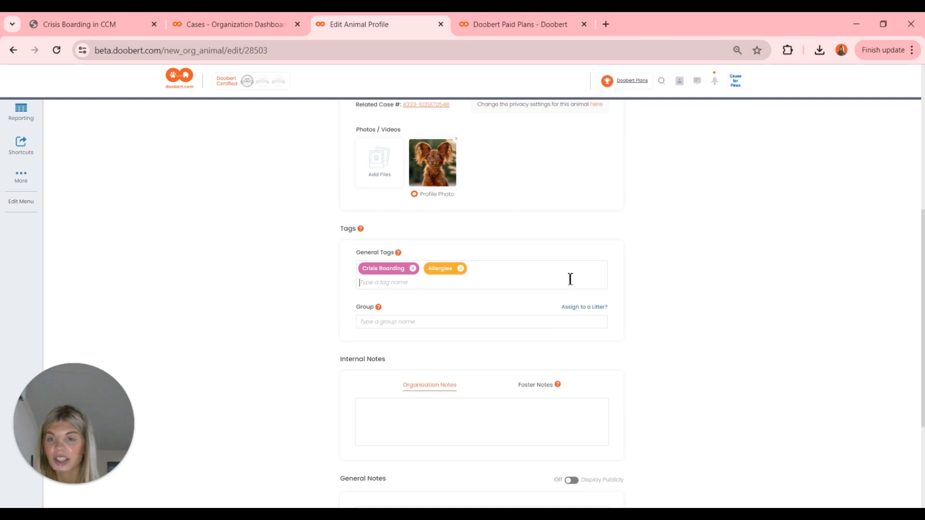
pyautogui.scroll(-3, 570, 279)
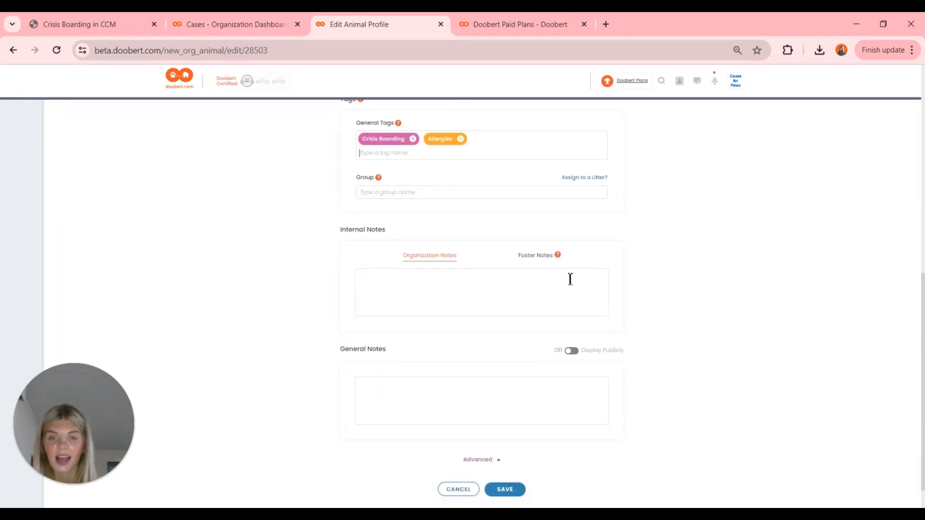
pyautogui.click(477, 425)
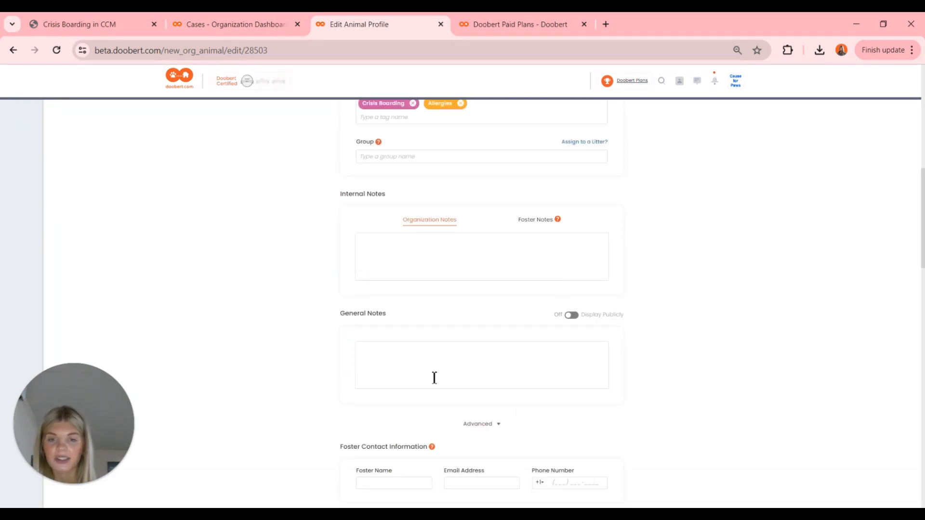
pyautogui.scroll(-1, 434, 378)
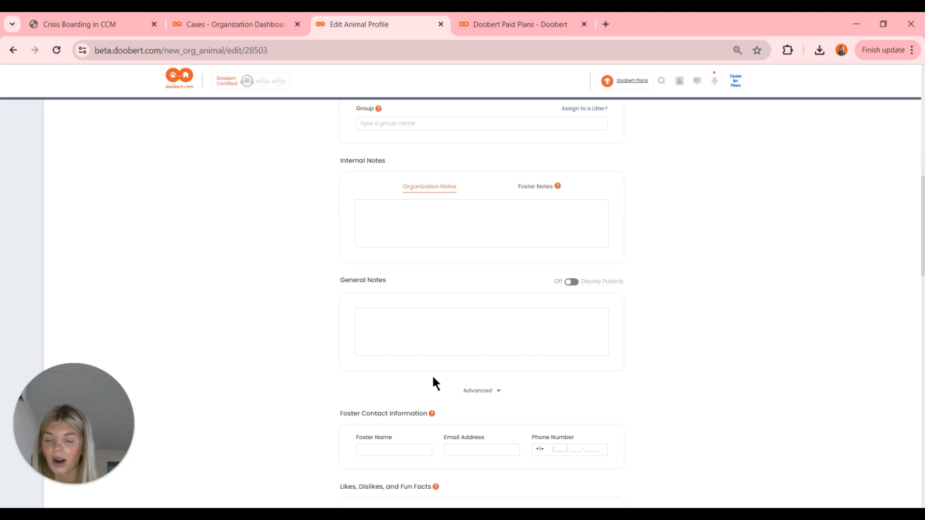
# Add the Fetch tag to Pepper's likes.
pyautogui.scroll(-4, 435, 383)
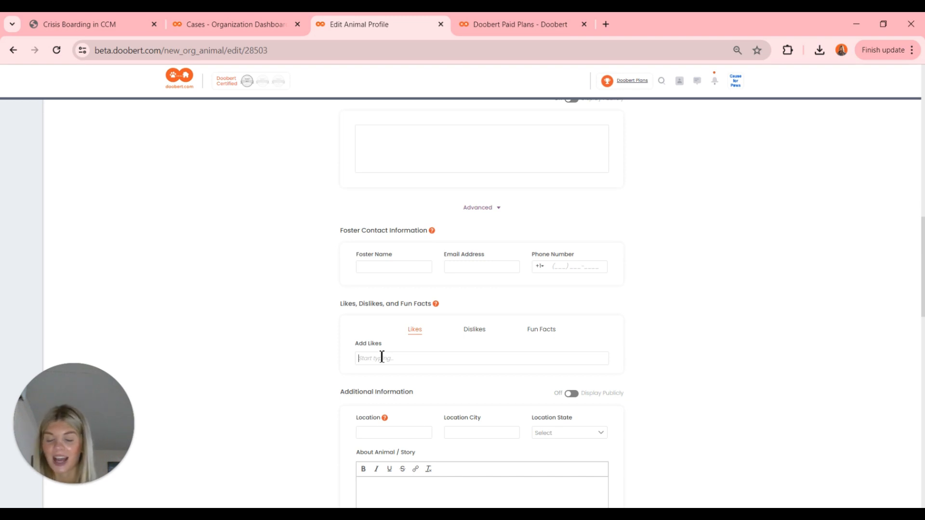
pyautogui.click(382, 357)
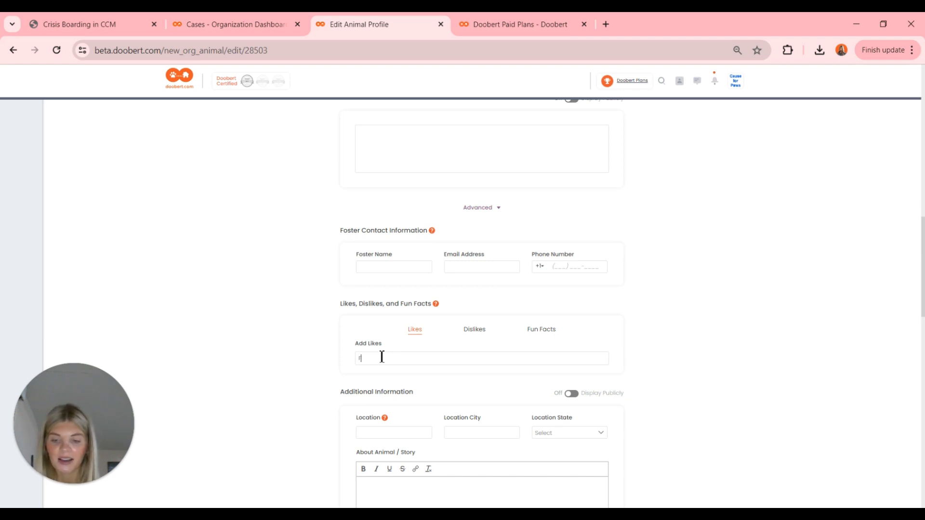
pyautogui.write('Fetch')
pyautogui.click(369, 376)
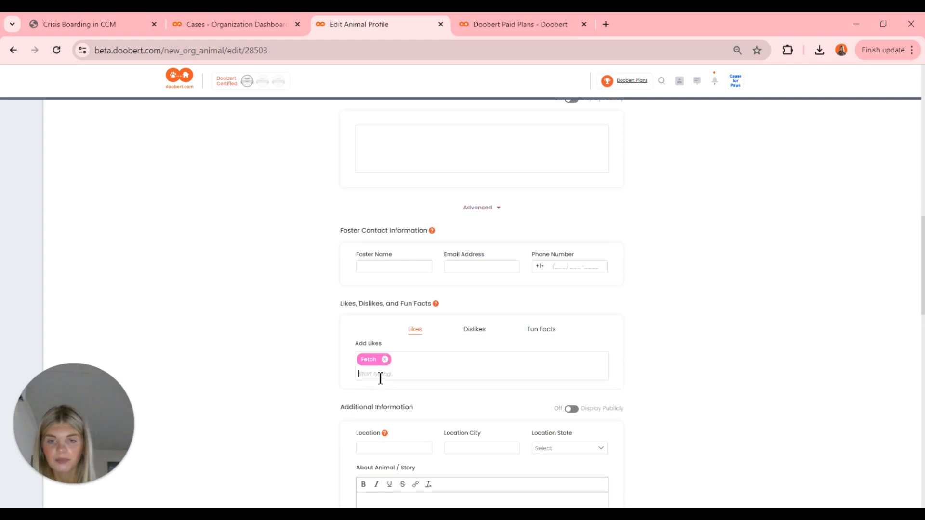
# Add the existing Thunderstorms tag to Pepper's dislikes.
pyautogui.click(477, 330)
pyautogui.click(432, 359)
pyautogui.write('Thund')
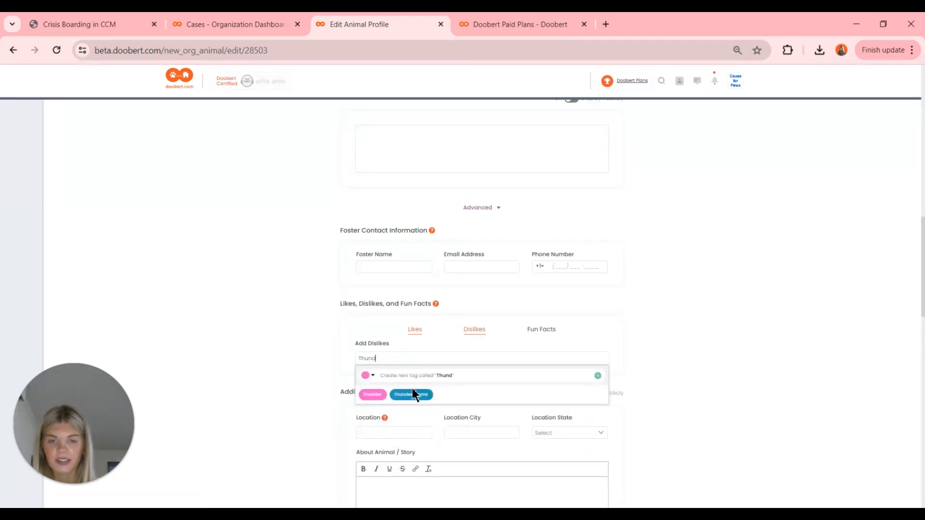
pyautogui.click(413, 394)
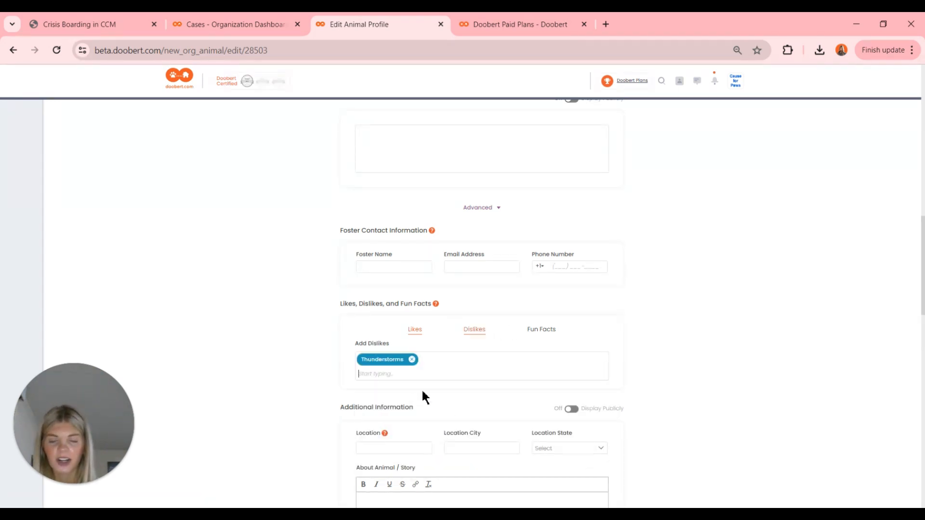
pyautogui.click(544, 332)
pyautogui.click(438, 359)
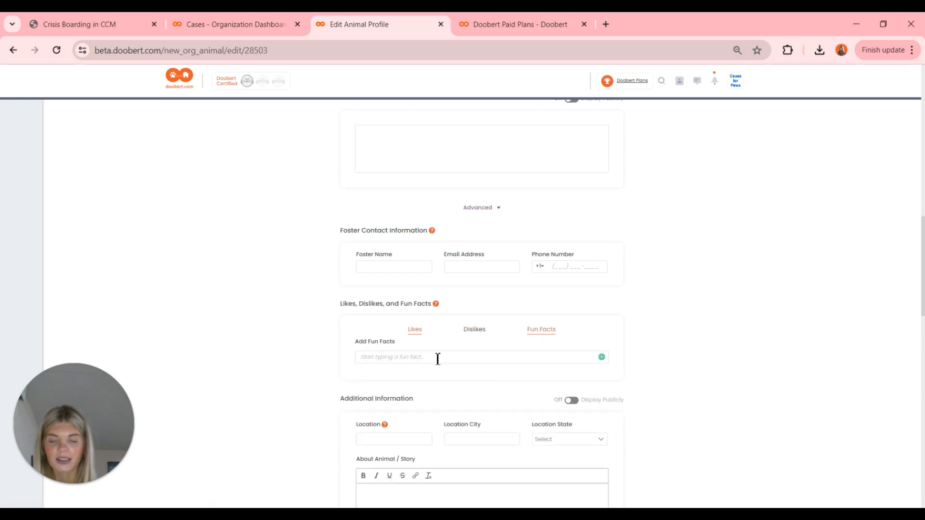
pyautogui.write('Pepper is a g')
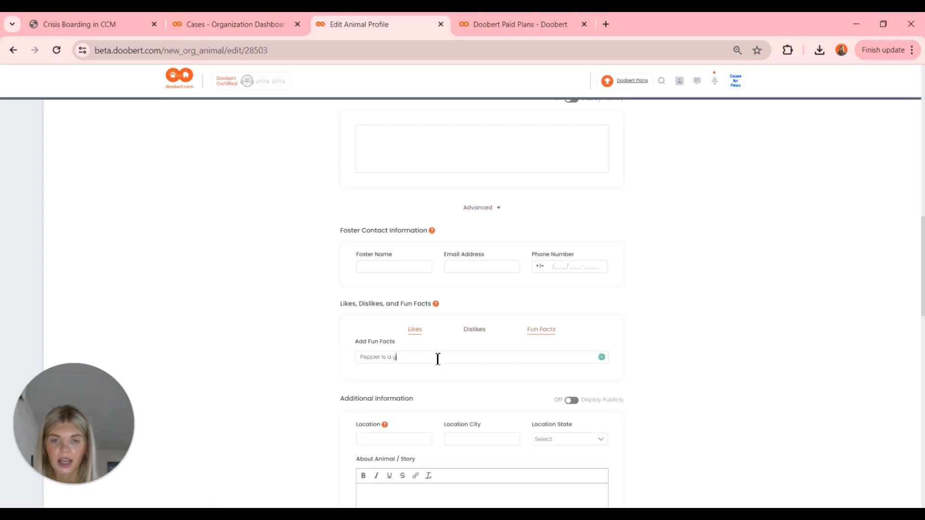
pyautogui.write('ood swimmer')
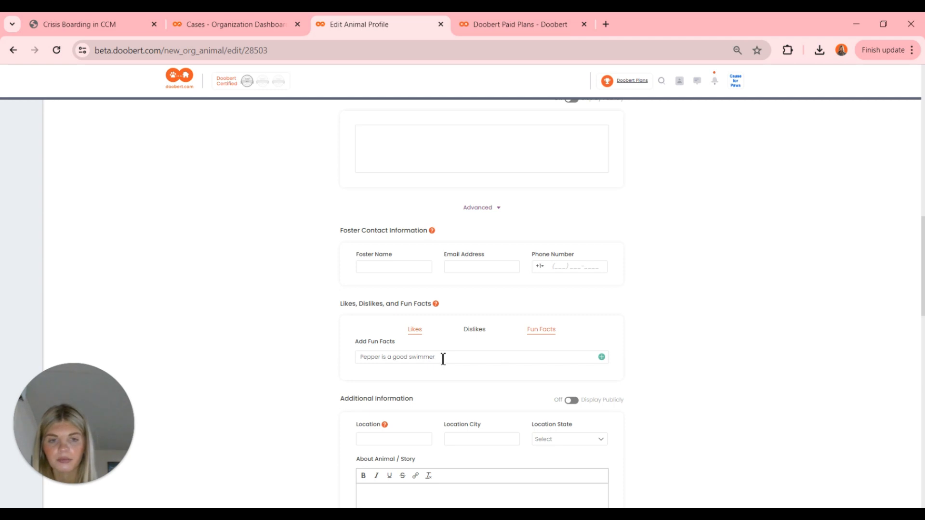
pyautogui.click(603, 358)
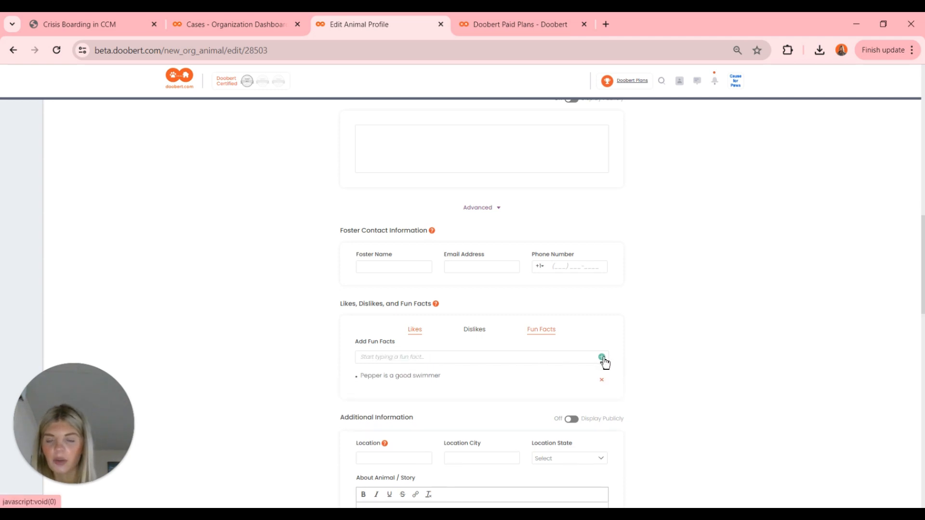
# Enter Chicken as an allergy in the basics of Pepper's clinical information and save the profile.
pyautogui.scroll(-15, 605, 362)
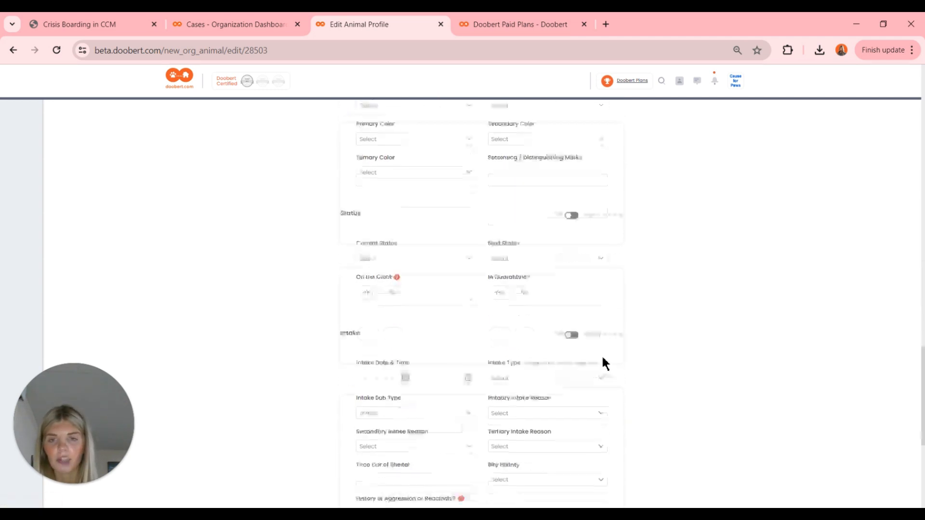
pyautogui.scroll(20, 606, 363)
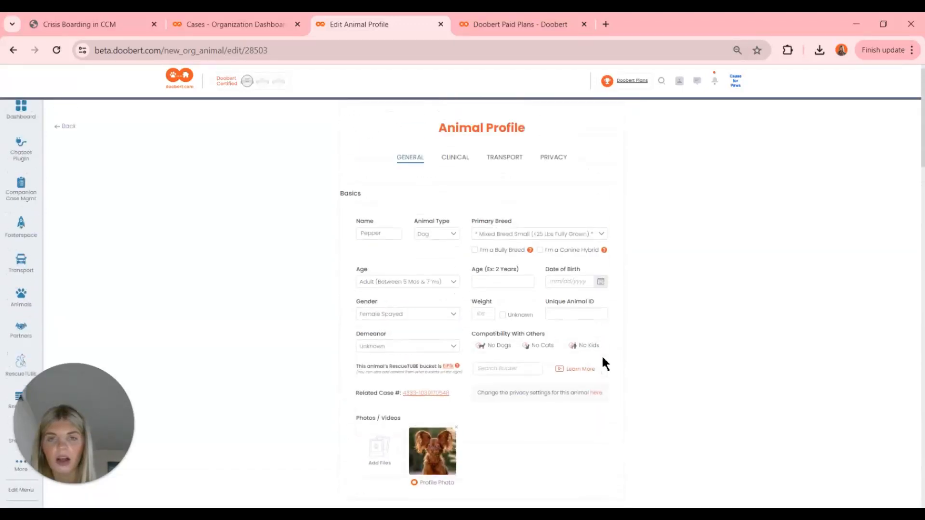
pyautogui.click(453, 167)
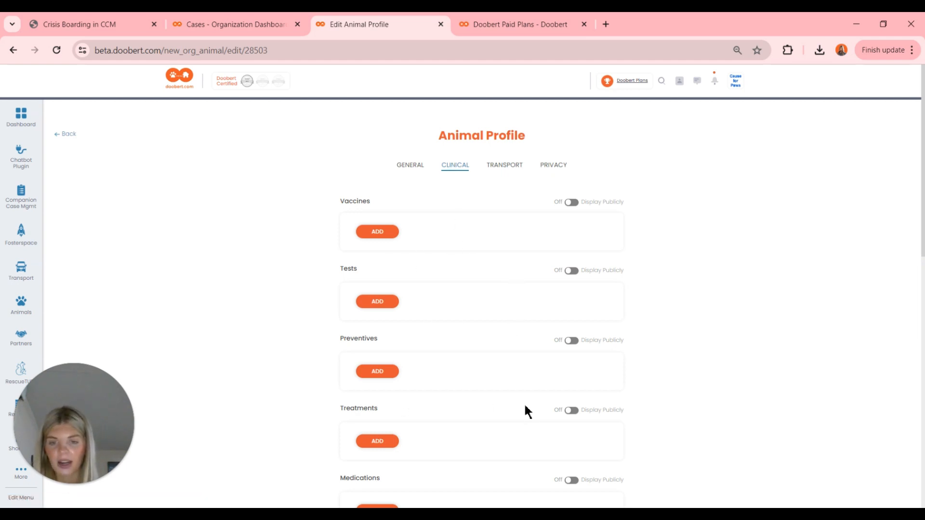
pyautogui.scroll(-3, 528, 412)
pyautogui.scroll(-2, 528, 412)
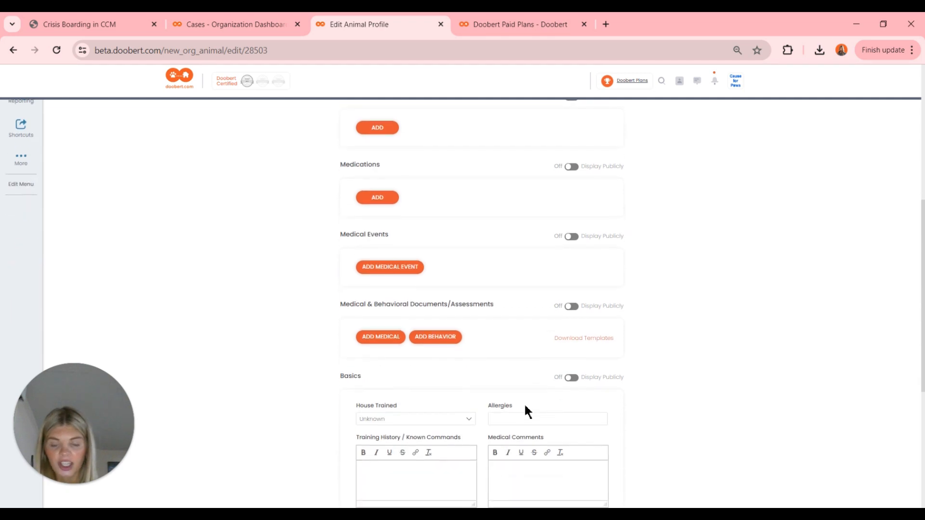
pyautogui.scroll(-2, 526, 409)
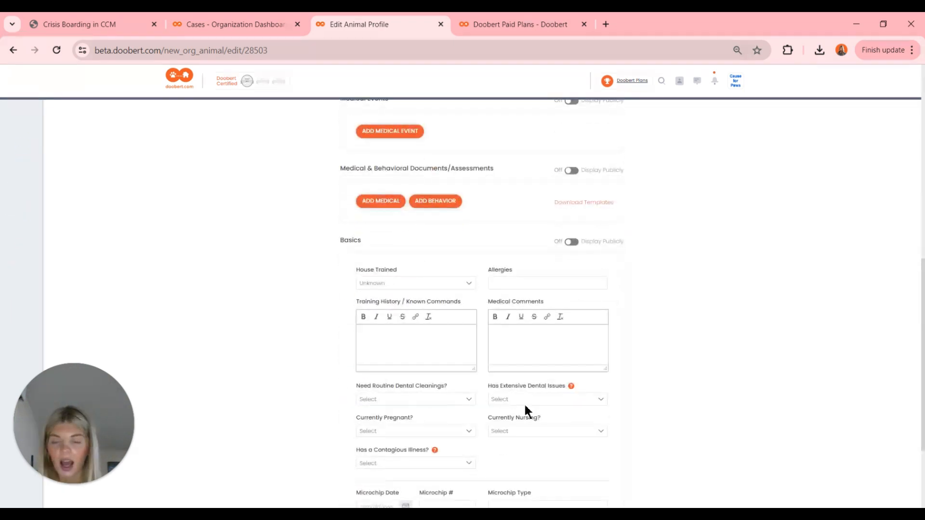
pyautogui.click(508, 285)
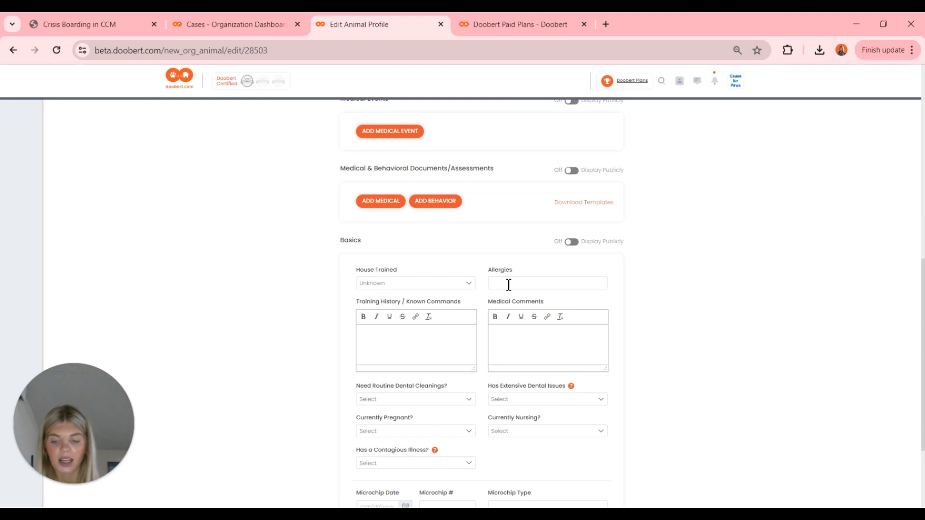
pyautogui.write('Chicken')
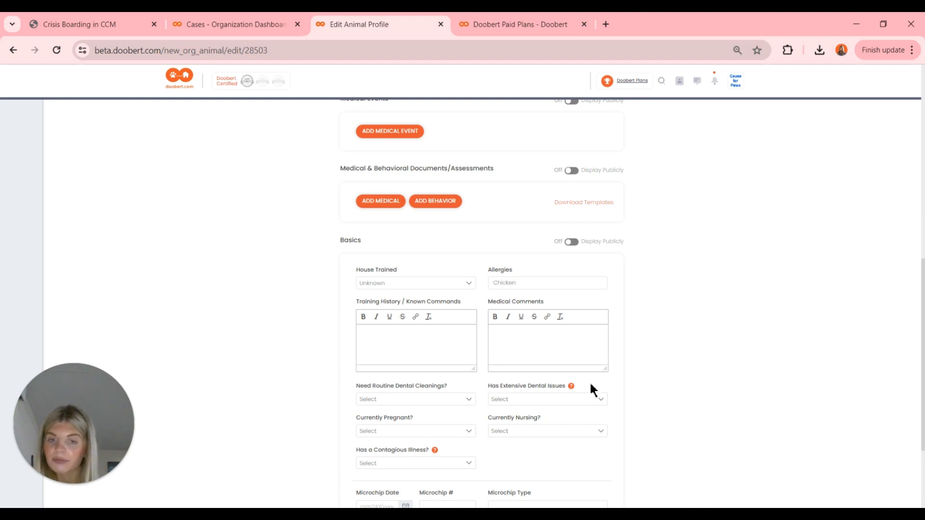
pyautogui.scroll(-2, 556, 404)
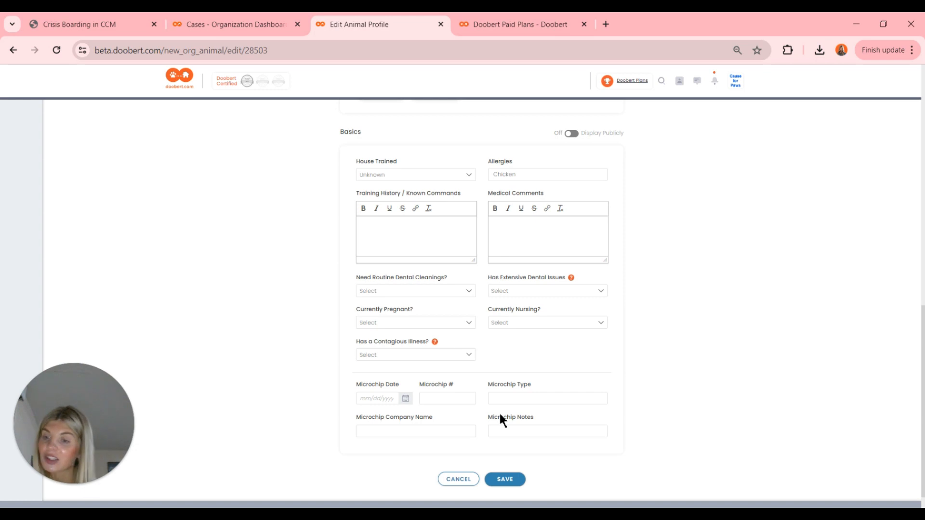
pyautogui.click(512, 482)
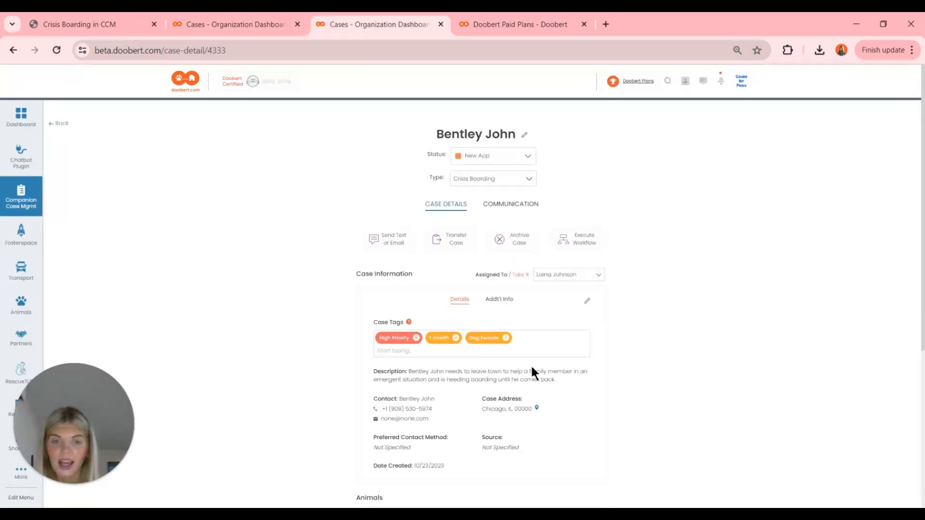
# Examine the case's additional contact information, linked animal, tasks and files, and return to the case details.
pyautogui.click(498, 305)
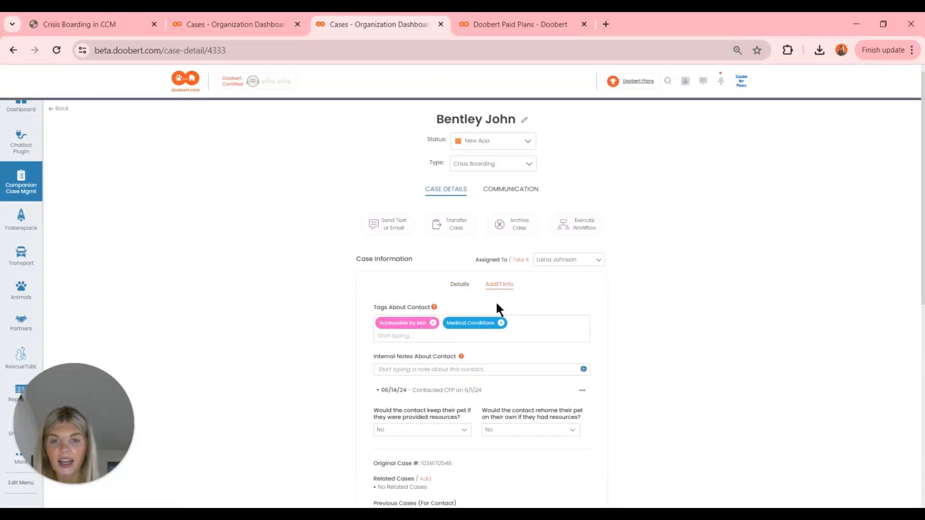
pyautogui.scroll(-1, 496, 303)
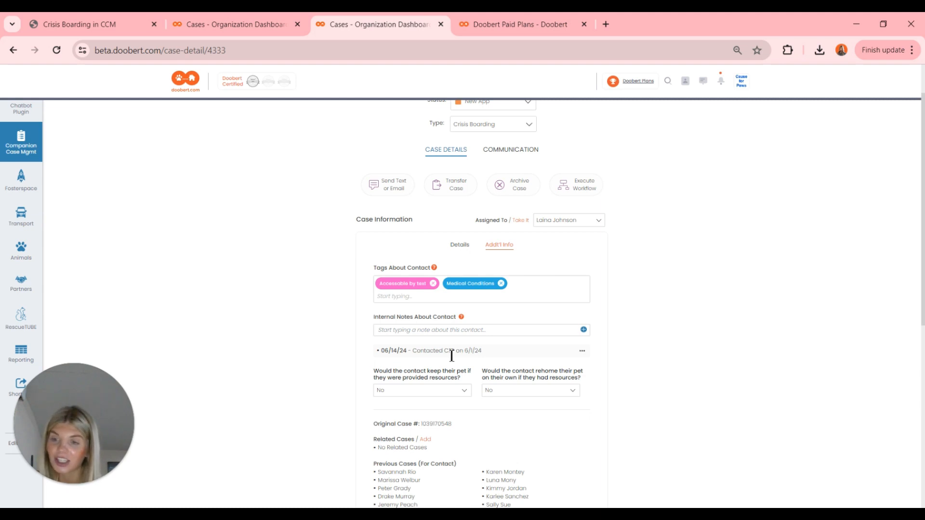
pyautogui.scroll(-1, 451, 357)
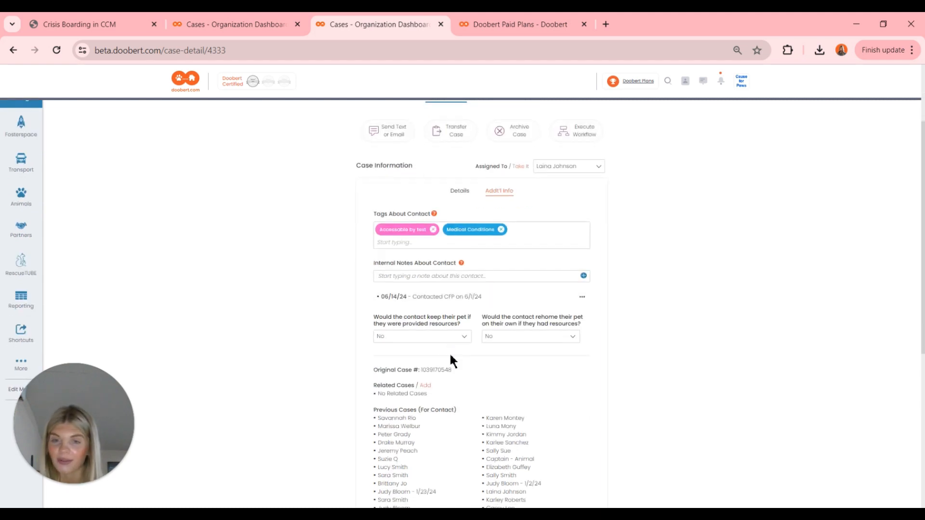
pyautogui.click(434, 279)
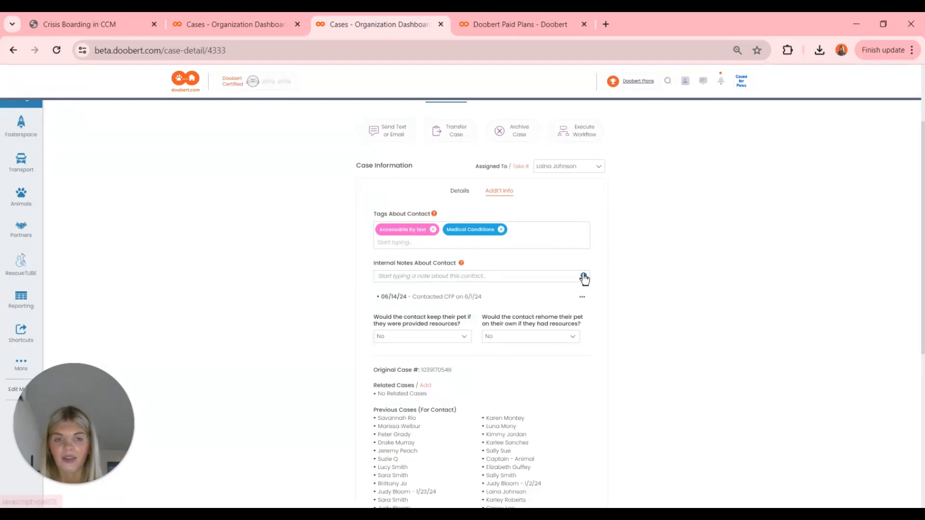
pyautogui.scroll(-5, 621, 304)
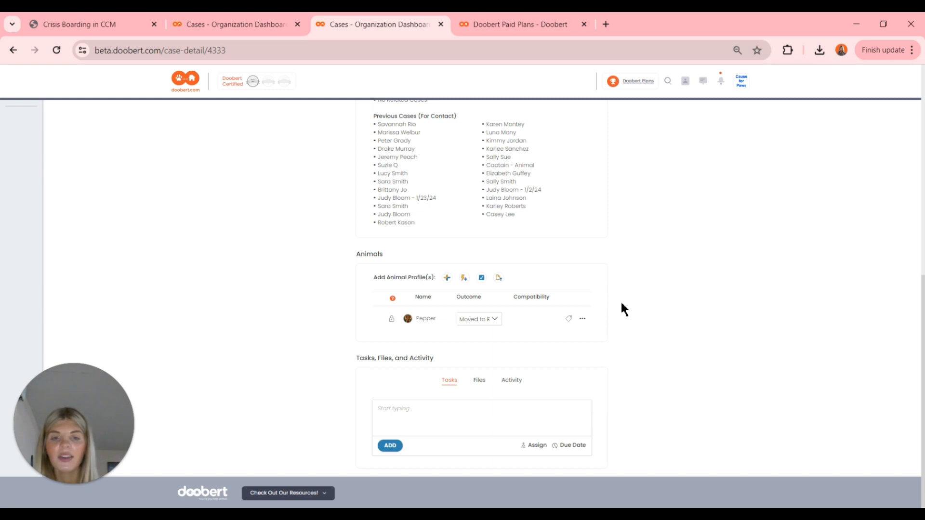
pyautogui.click(480, 382)
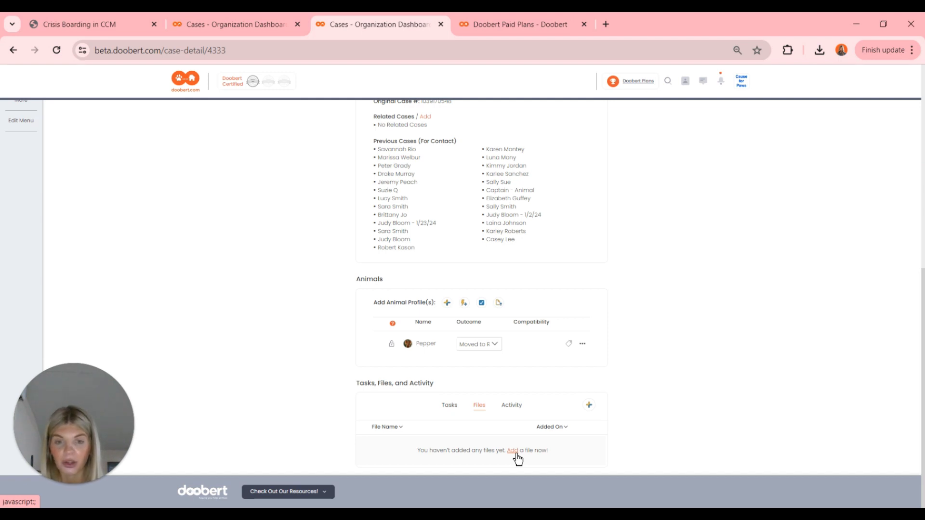
pyautogui.click(450, 405)
pyautogui.scroll(5, 669, 314)
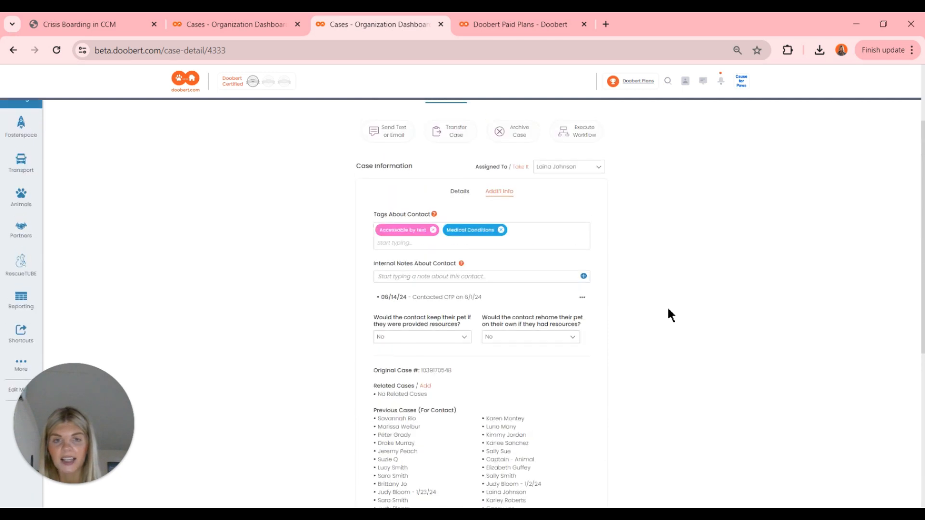
pyautogui.scroll(3, 667, 315)
pyautogui.click(460, 300)
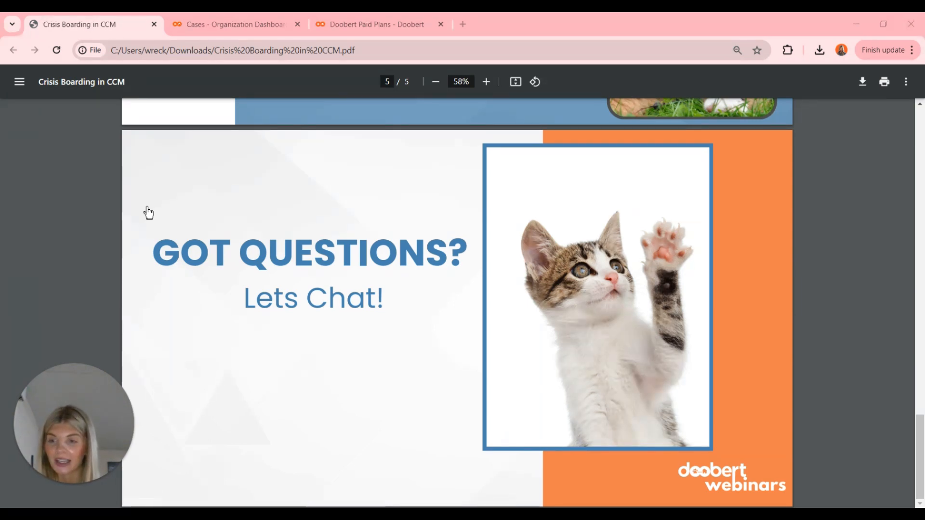
# Switch back to the Doobert case, open the case management defaults, and look over the statuses, types and quadrant defaults.
pyautogui.click(225, 31)
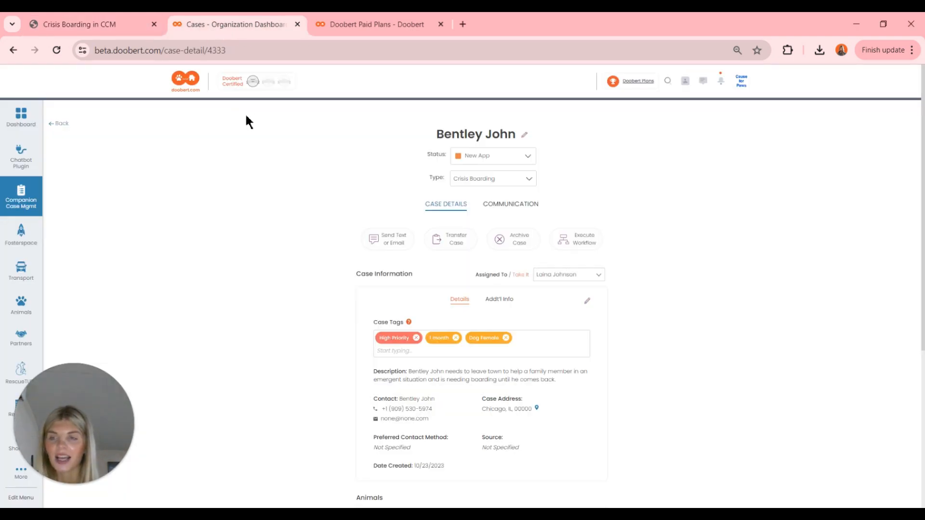
pyautogui.click(20, 197)
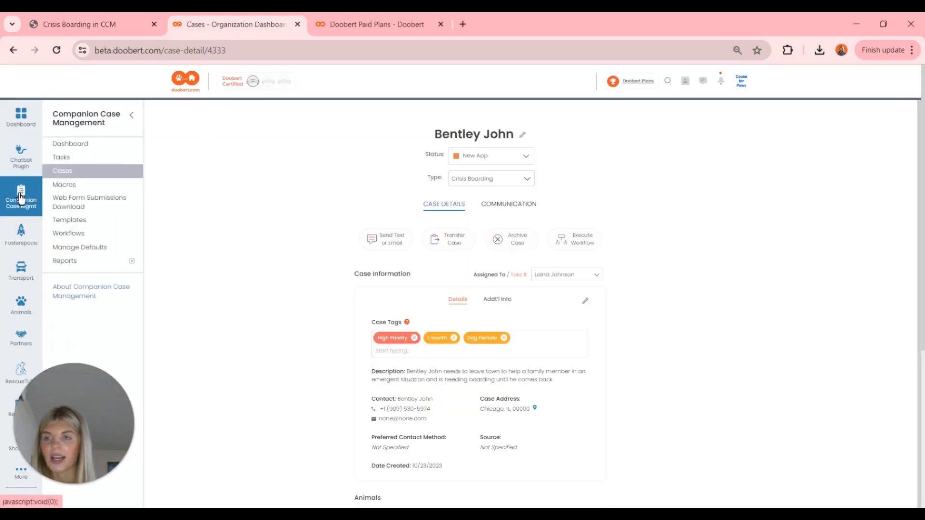
pyautogui.click(111, 248)
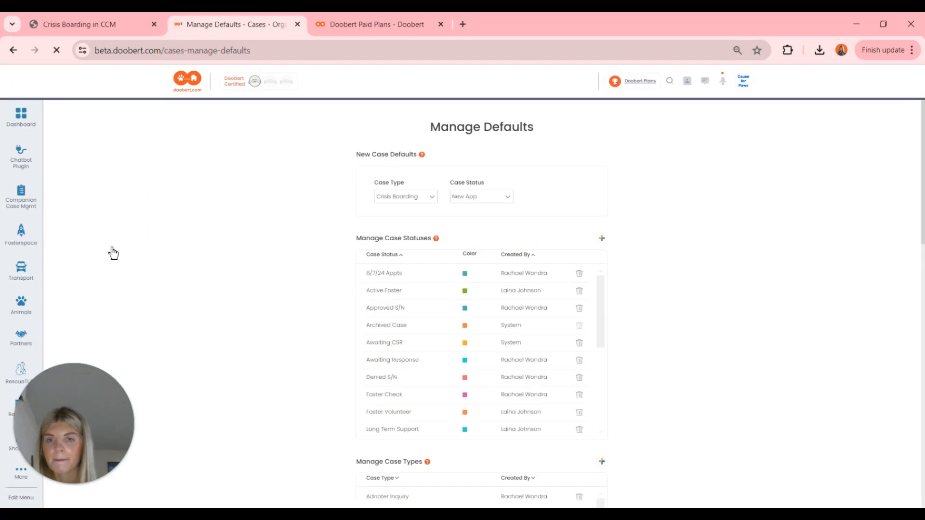
pyautogui.scroll(-1, 259, 316)
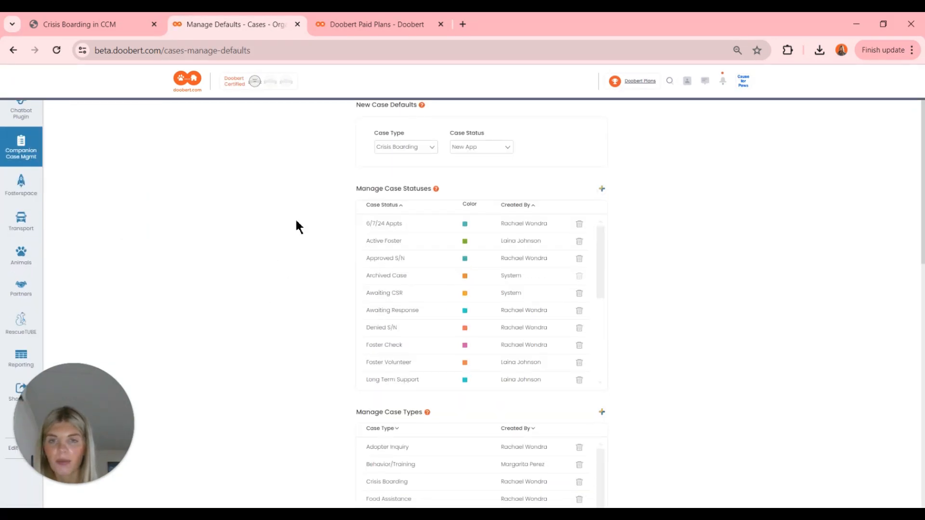
pyautogui.scroll(-3, 333, 354)
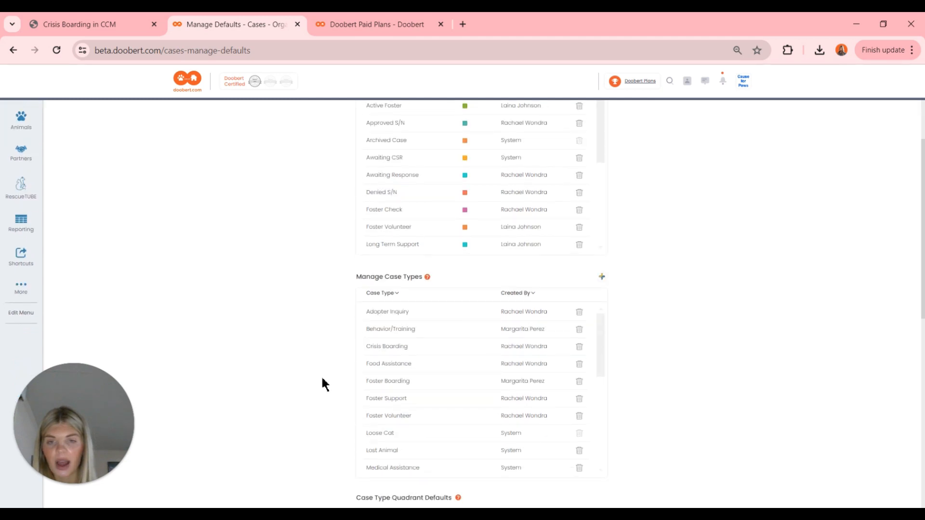
pyautogui.scroll(-2, 322, 382)
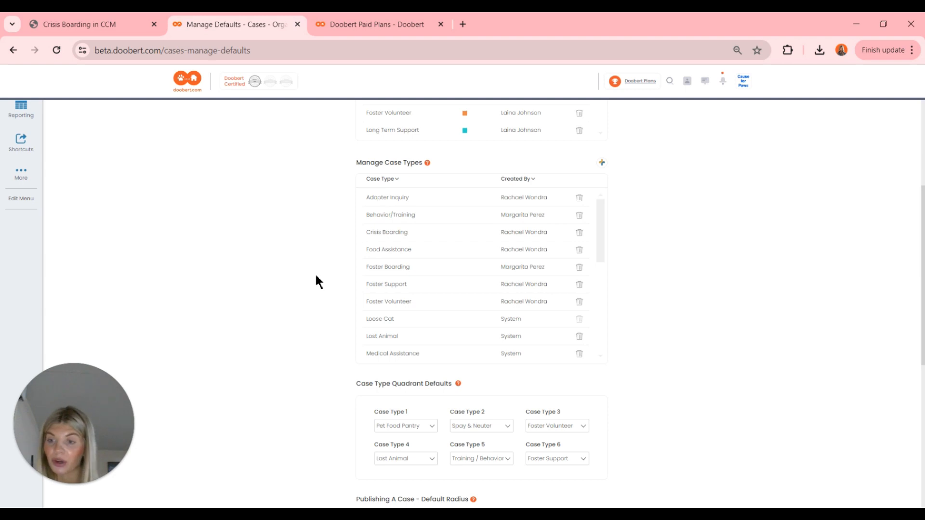
pyautogui.scroll(5, 316, 277)
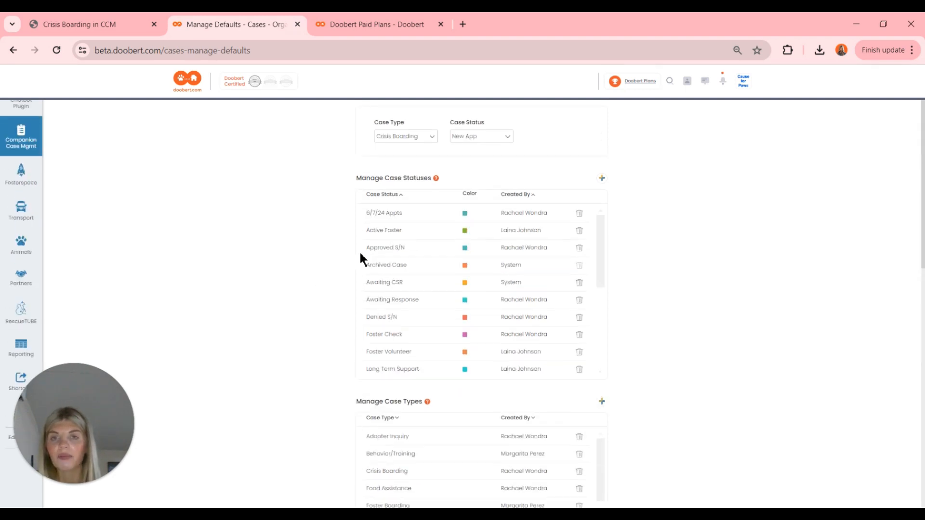
# Create a case status named New App Webinar with a turquoise color and find it in the status list.
pyautogui.click(603, 180)
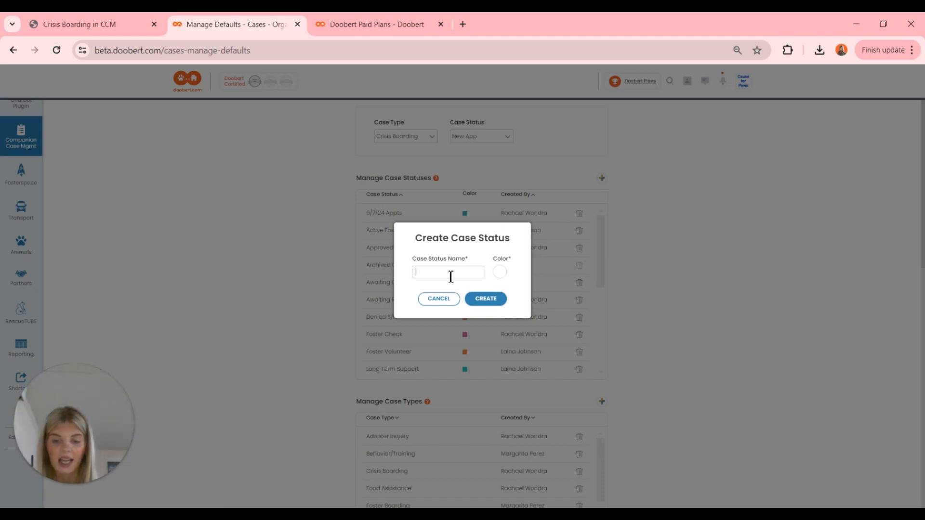
pyautogui.write('New')
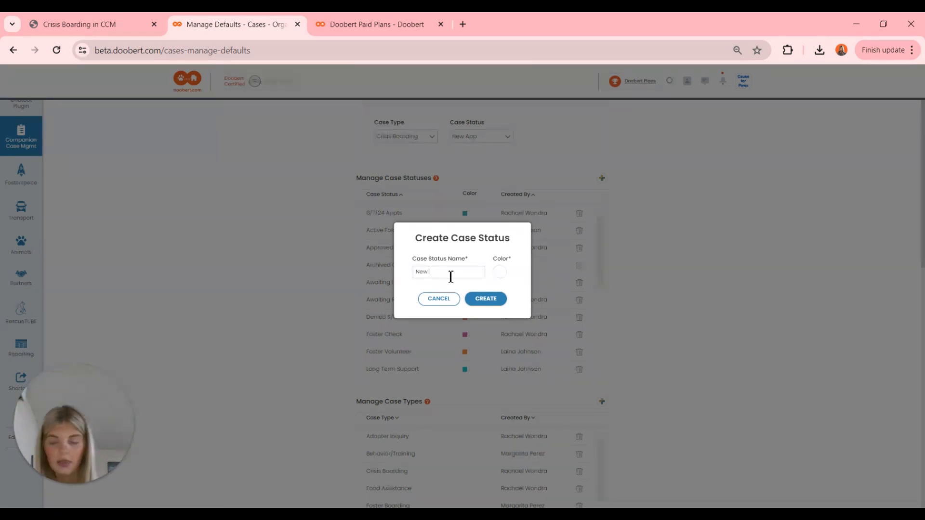
pyautogui.write(' App Webinar')
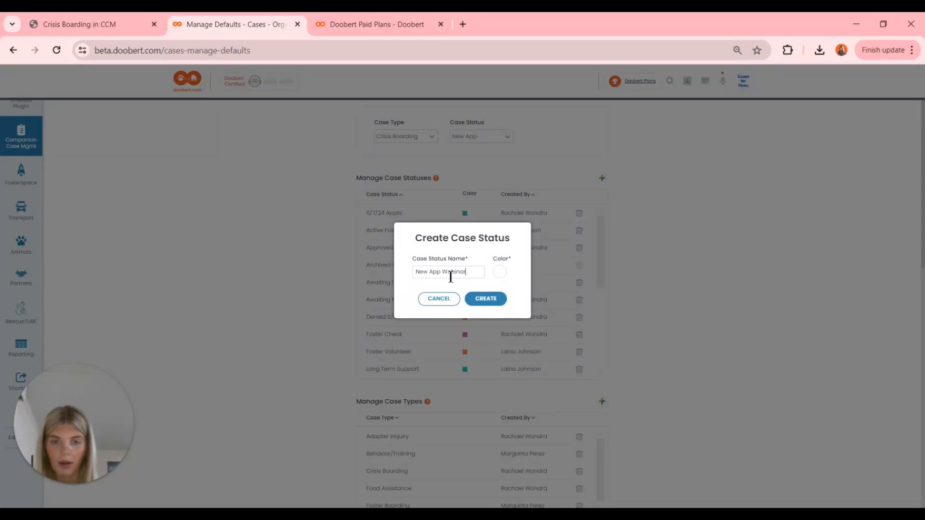
pyautogui.click(506, 275)
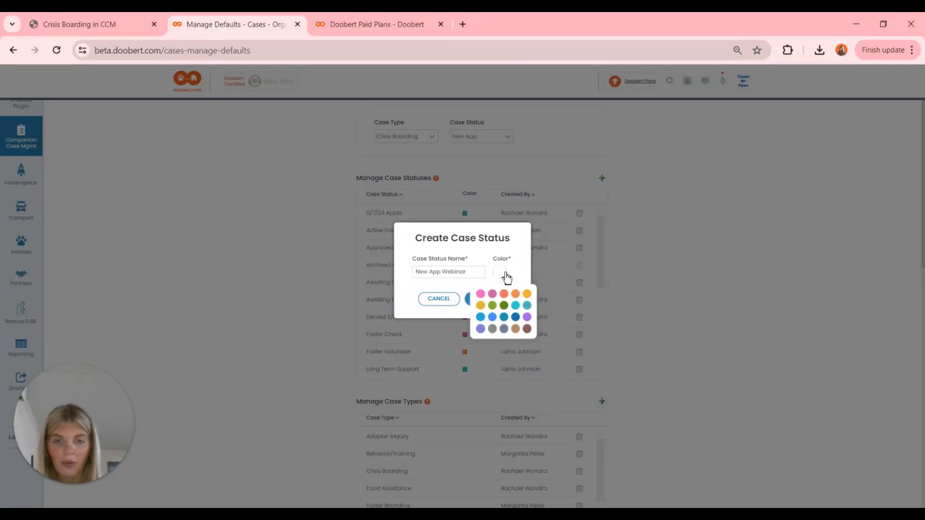
pyautogui.click(516, 305)
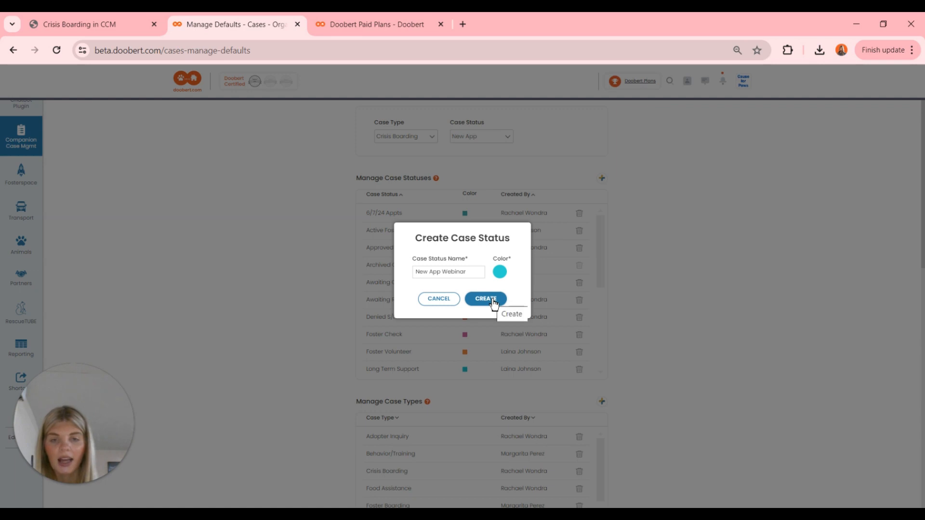
pyautogui.click(493, 300)
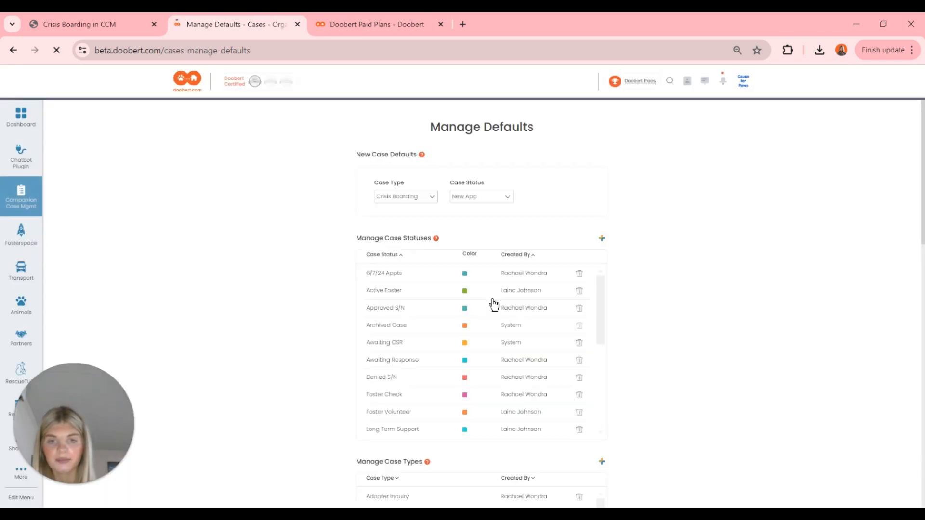
pyautogui.scroll(-5, 493, 345)
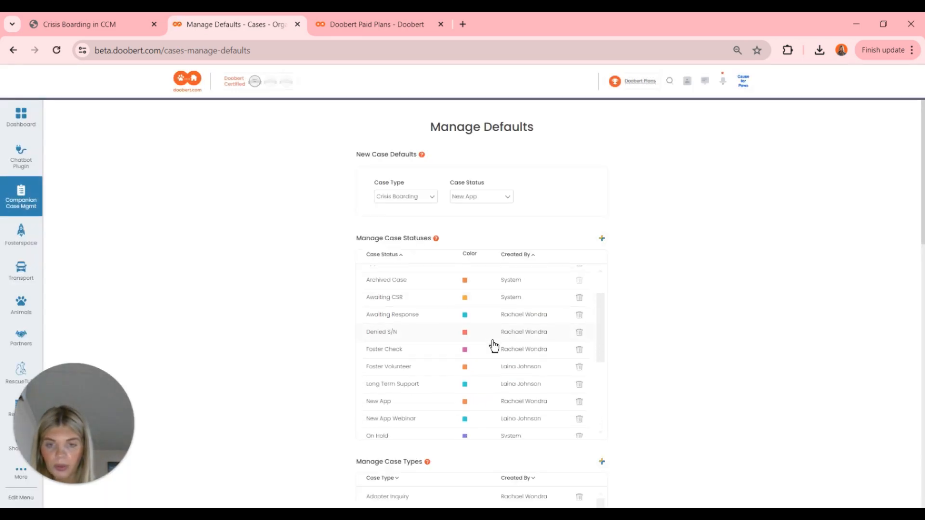
# Review the case statuses, case types, quadrant, publishing radius and case transfer defaults, and save the case management defaults.
pyautogui.scroll(-1, 494, 345)
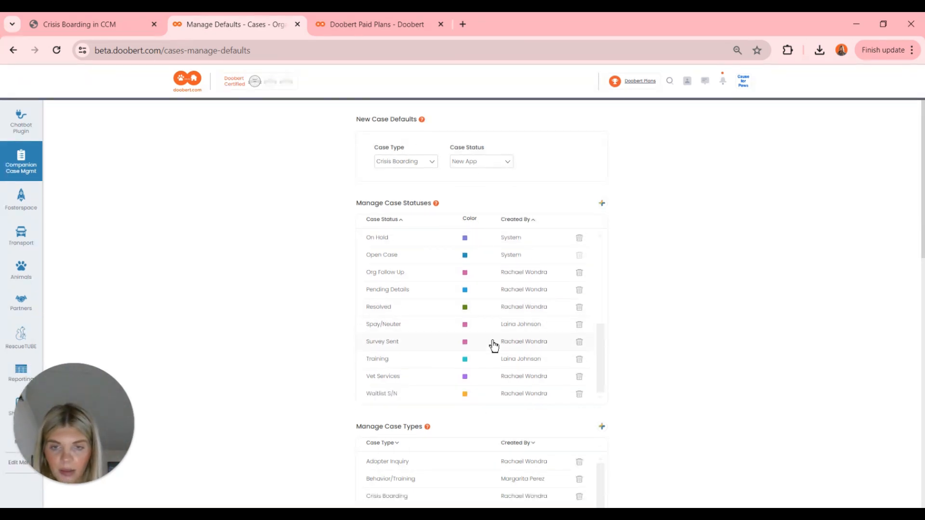
pyautogui.scroll(3, 493, 345)
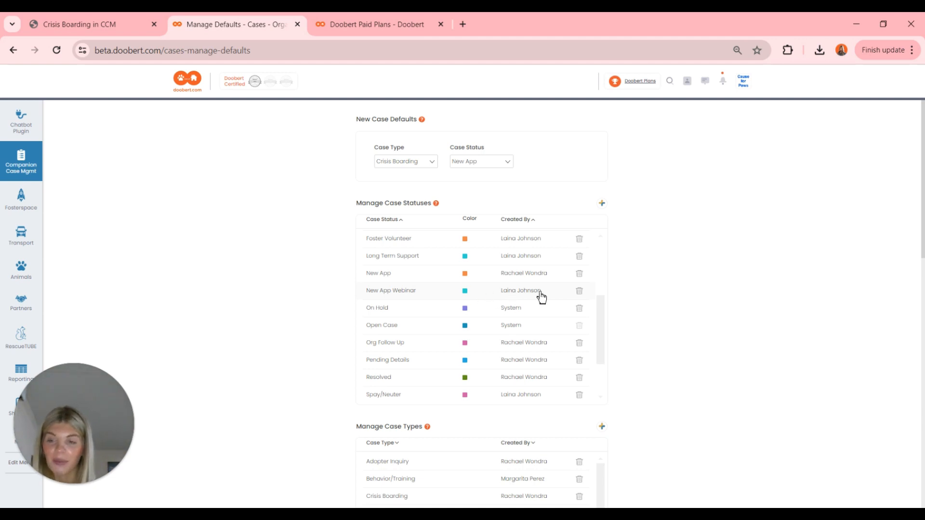
pyautogui.scroll(-4, 702, 275)
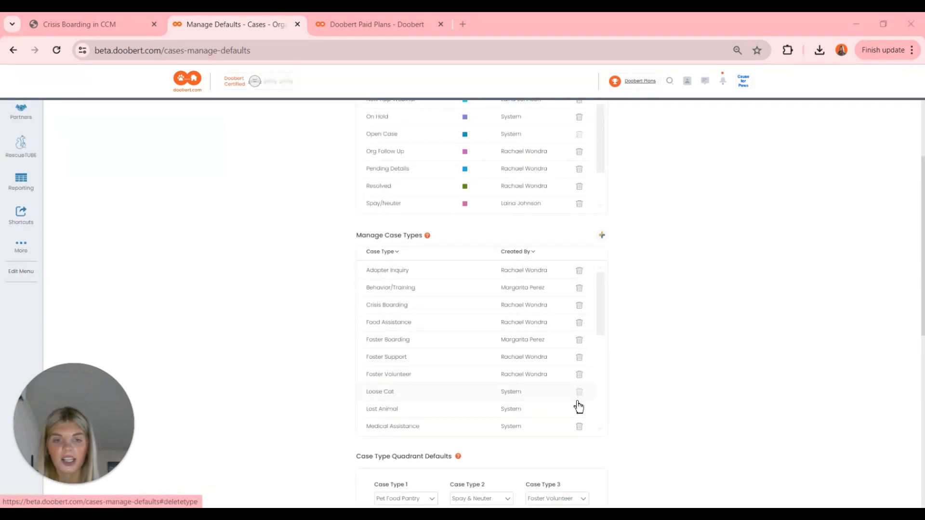
pyautogui.scroll(2, 641, 287)
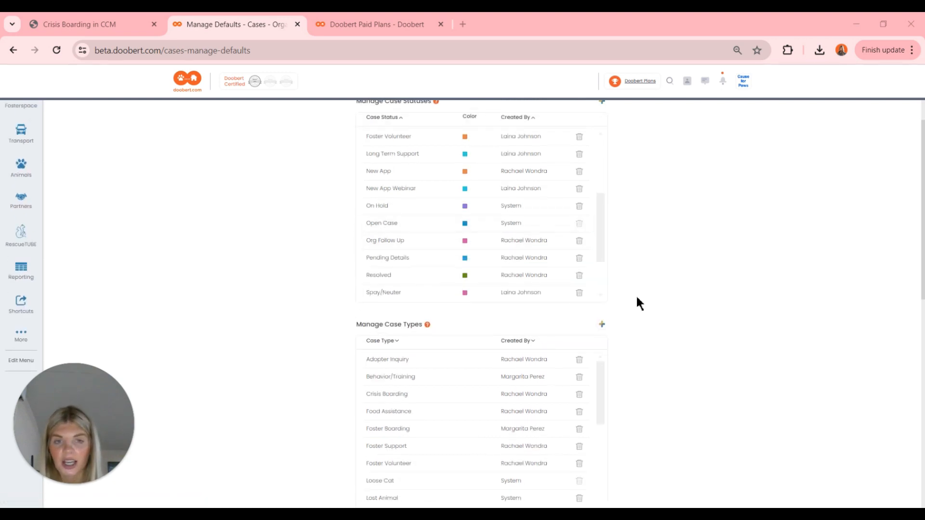
pyautogui.scroll(-2, 637, 300)
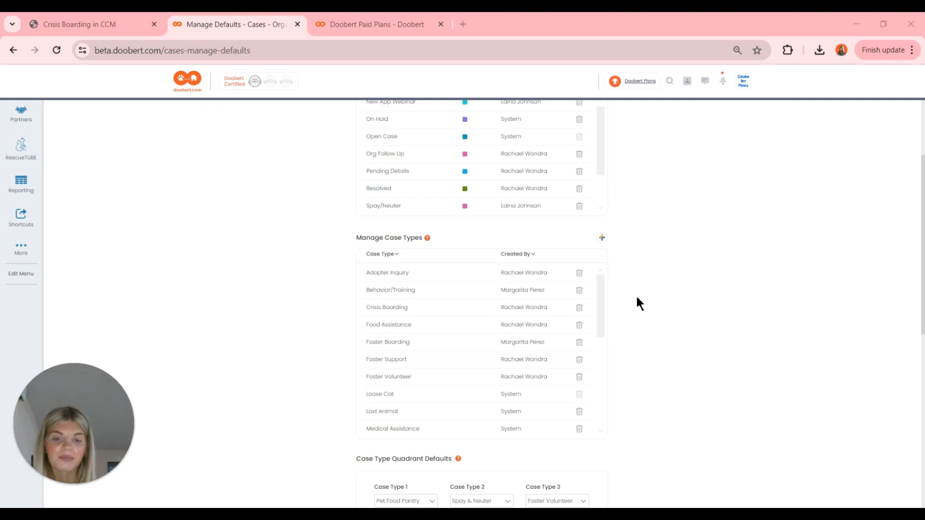
pyautogui.scroll(-3, 640, 304)
pyautogui.scroll(-1, 640, 303)
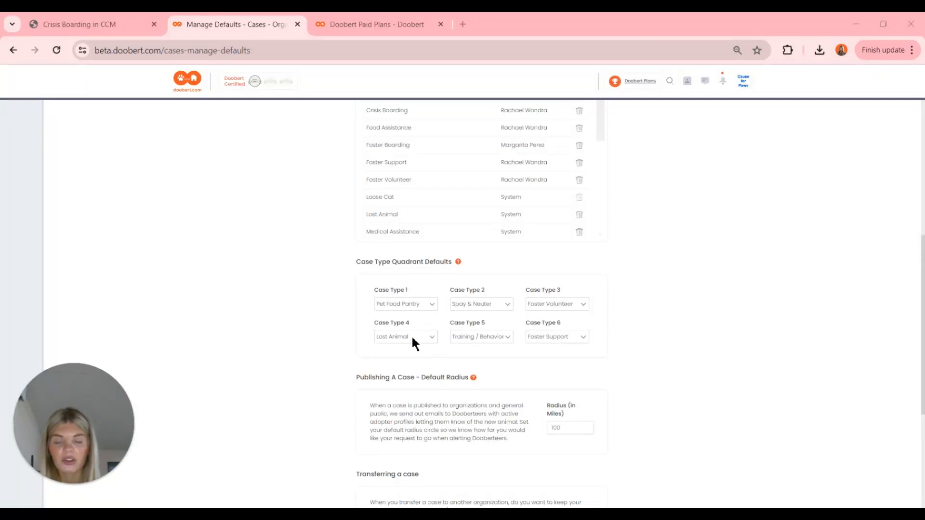
pyautogui.scroll(15, 413, 339)
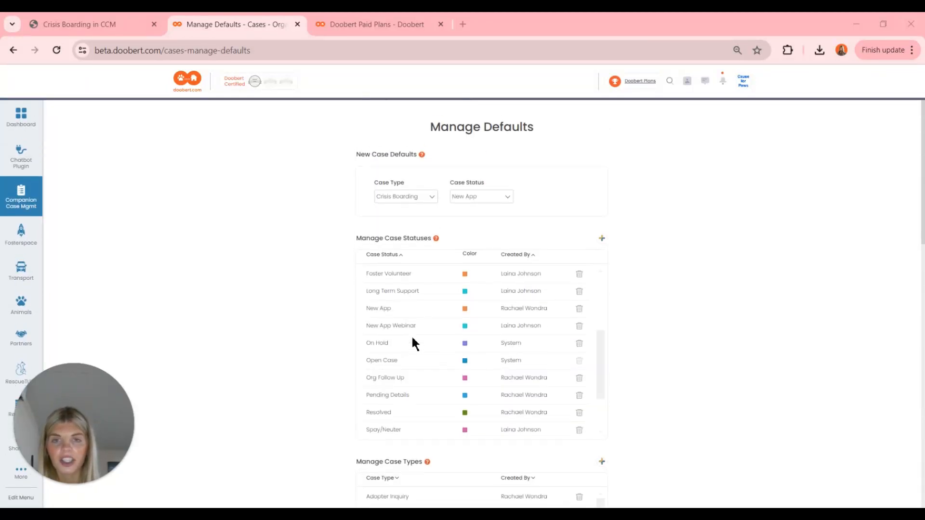
pyautogui.scroll(-15, 282, 346)
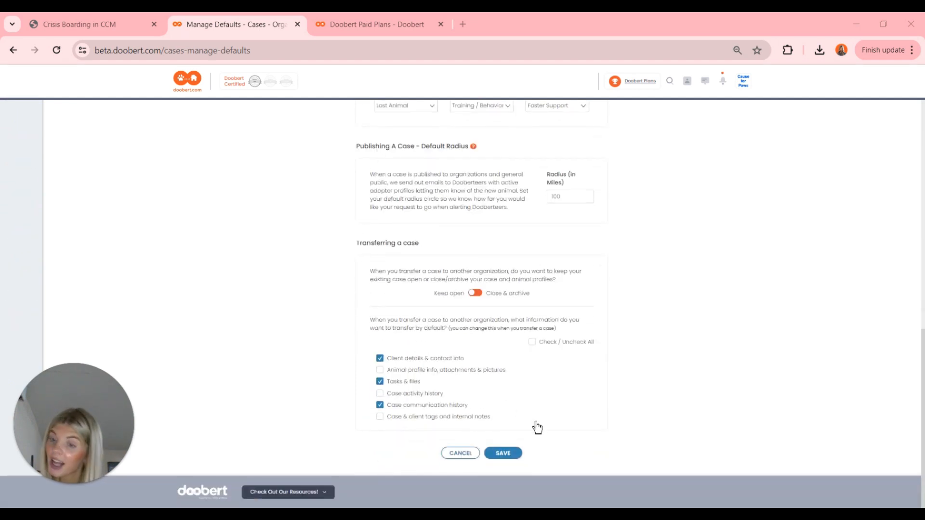
pyautogui.click(499, 455)
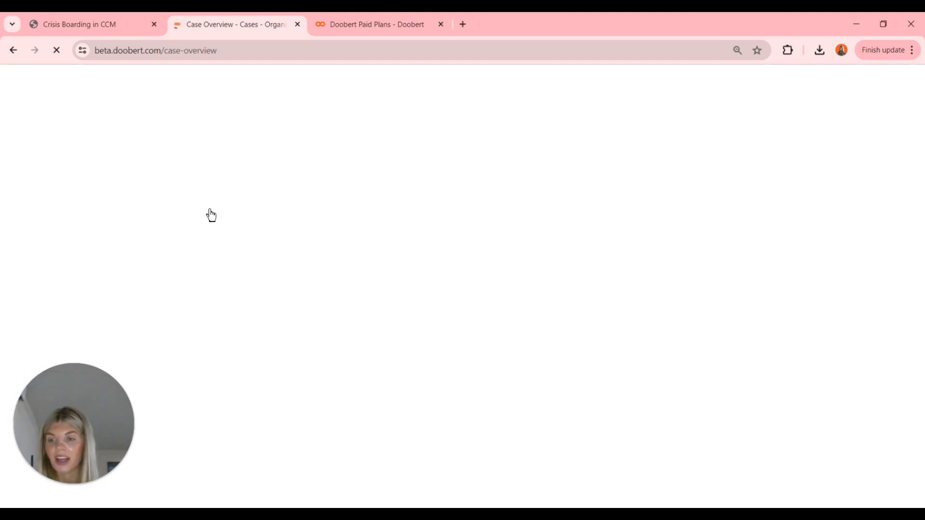
# Look over the Crisis Boarding Program on the Doobert Paid Plans page and return to the questions slide of the Crisis Boarding in CCM presentation.
pyautogui.click(104, 21)
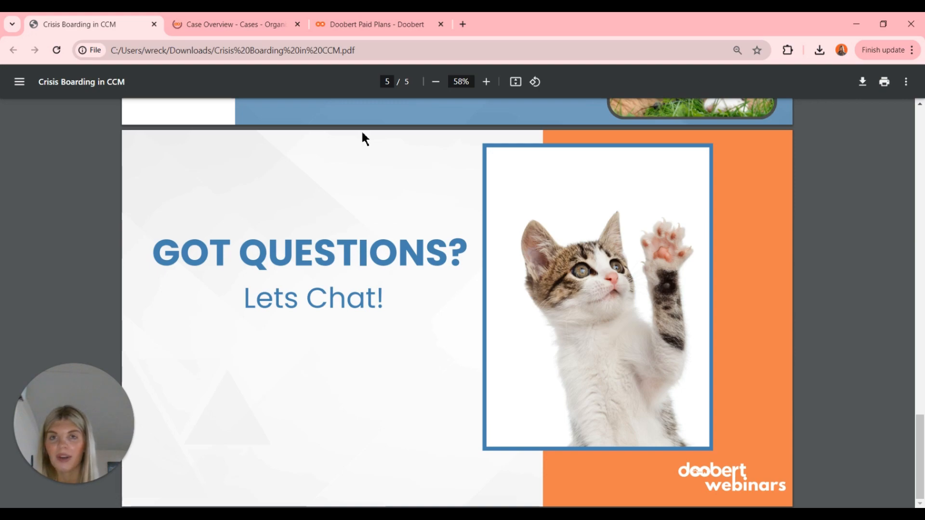
pyautogui.click(378, 24)
pyautogui.scroll(-6, 368, 225)
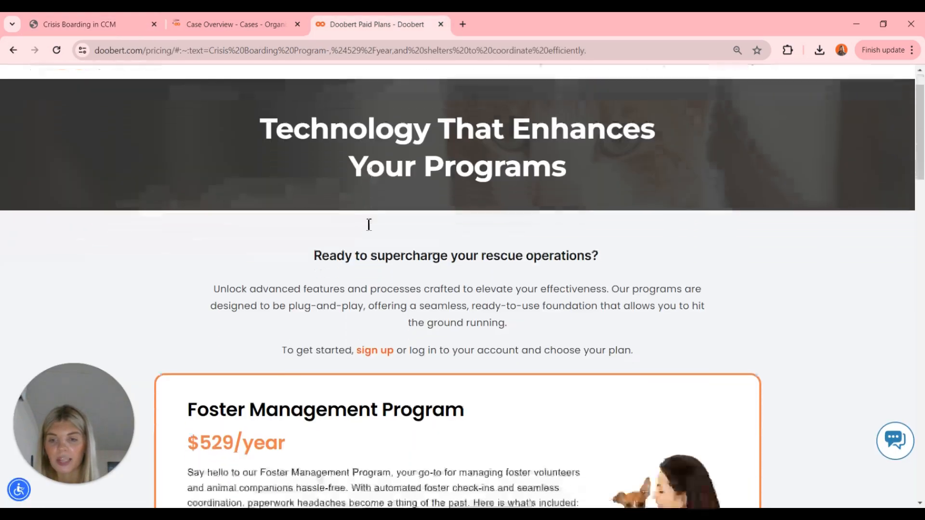
pyautogui.scroll(-10, 369, 224)
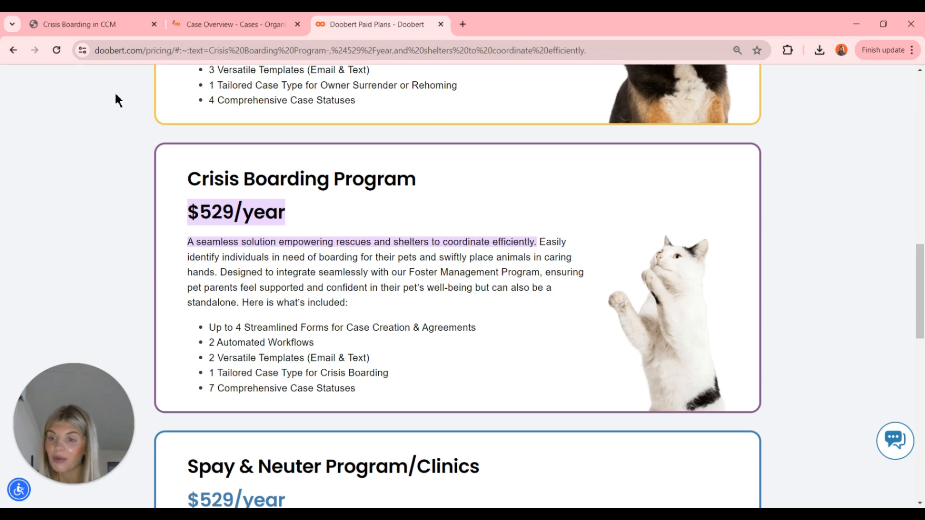
pyautogui.click(107, 24)
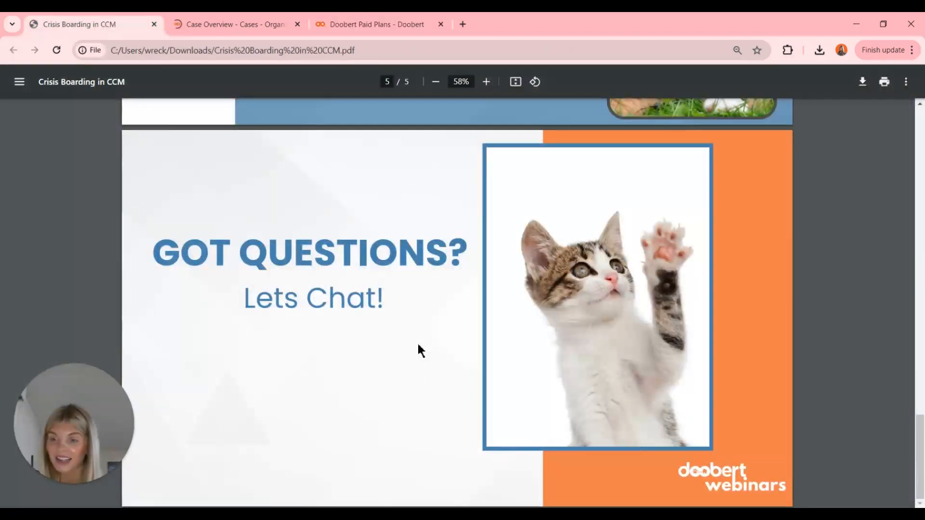